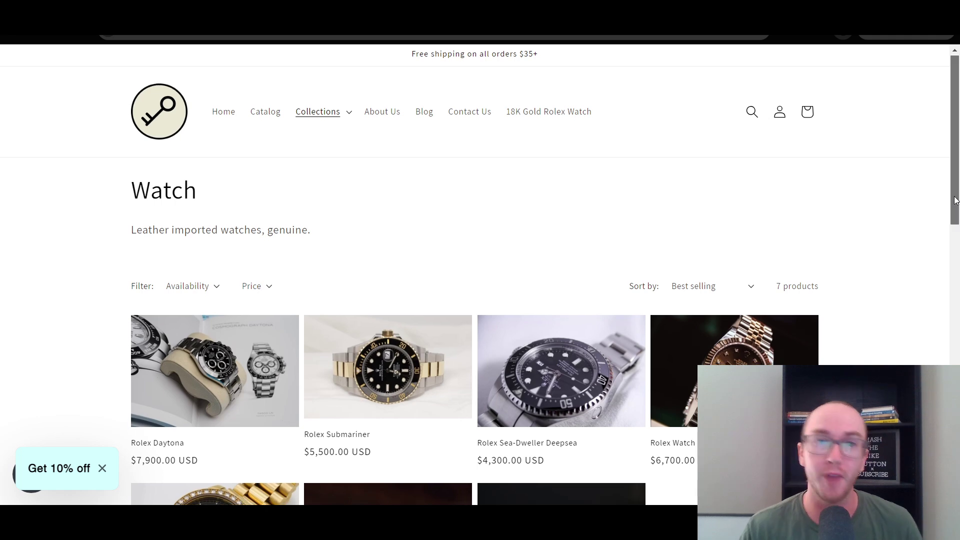
Look over the products on the storefront's Watch collection page.
left_click_drag(955, 193, 936, 259)
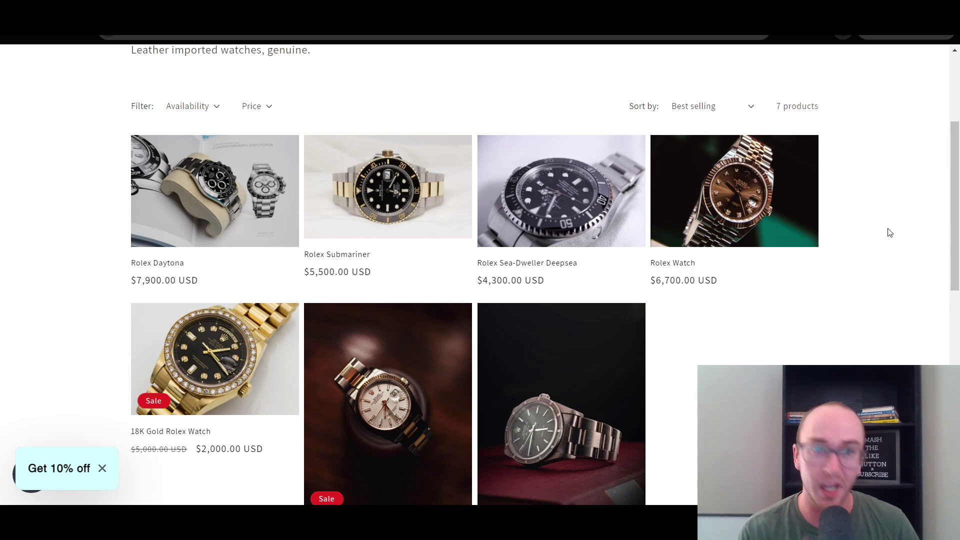
scroll(879, 257, "up", 4)
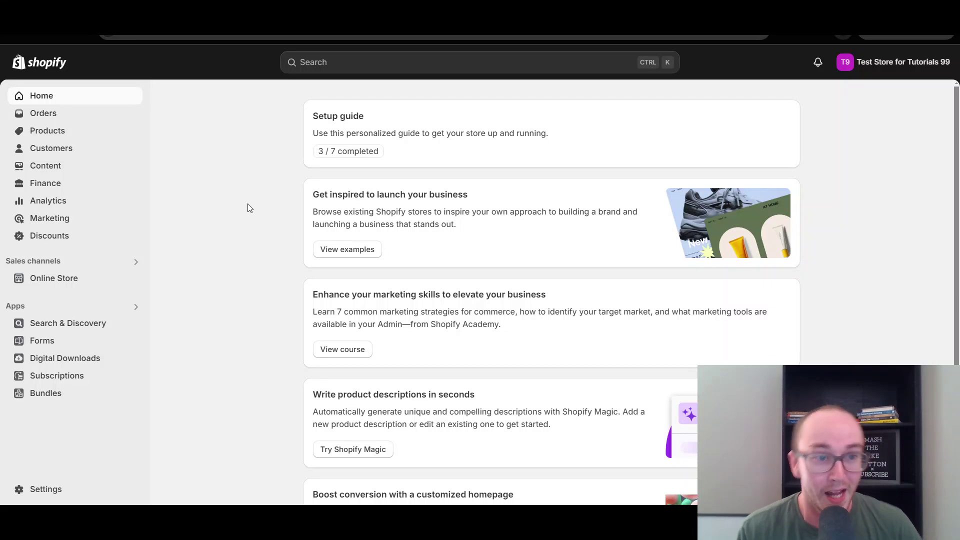
Open the product list in the store admin and look through all the listed products.
left_click(107, 131)
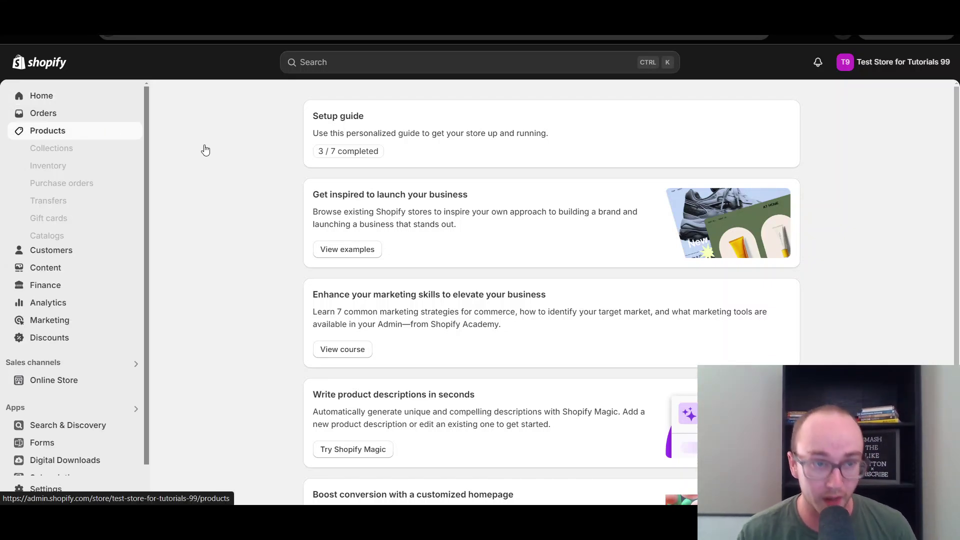
mouse_move(206, 148)
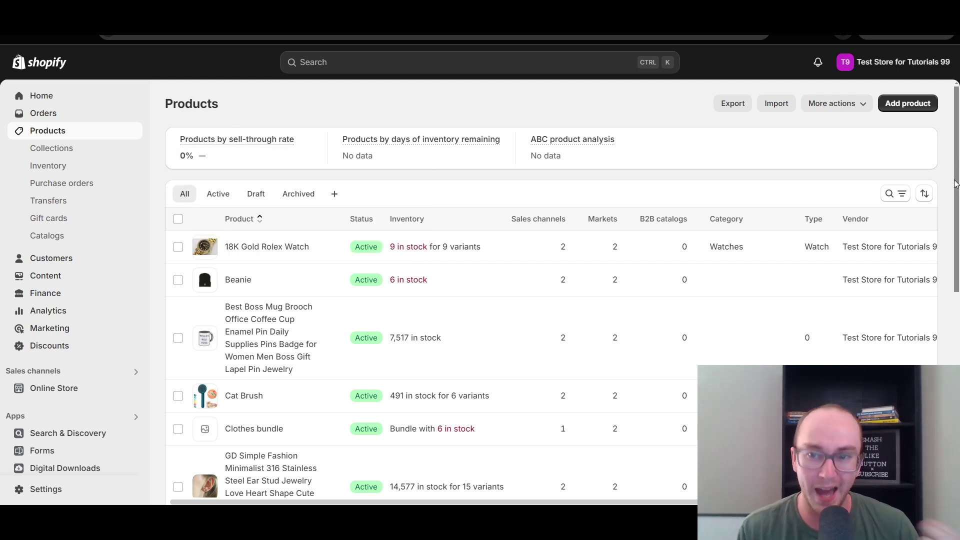
left_click_drag(955, 183, 949, 338)
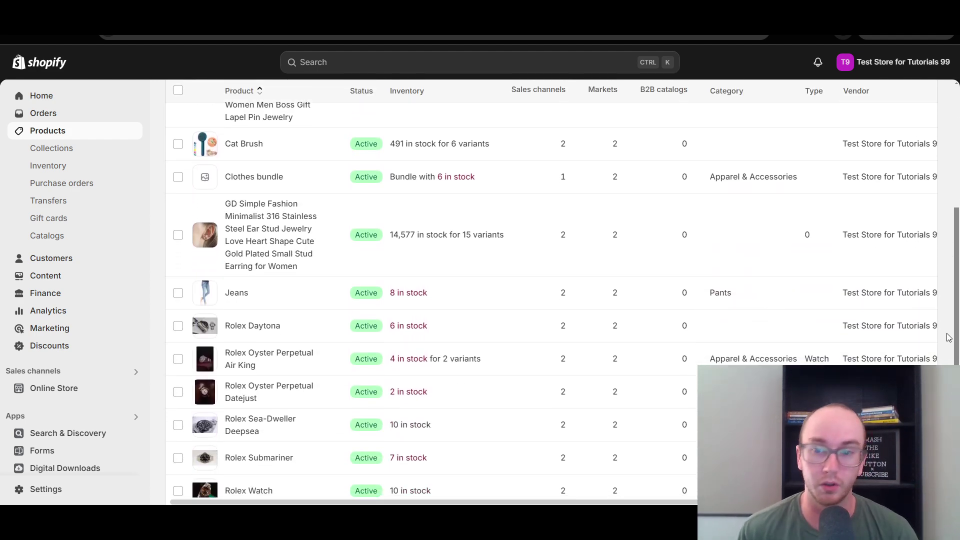
scroll(943, 204, "up", 6)
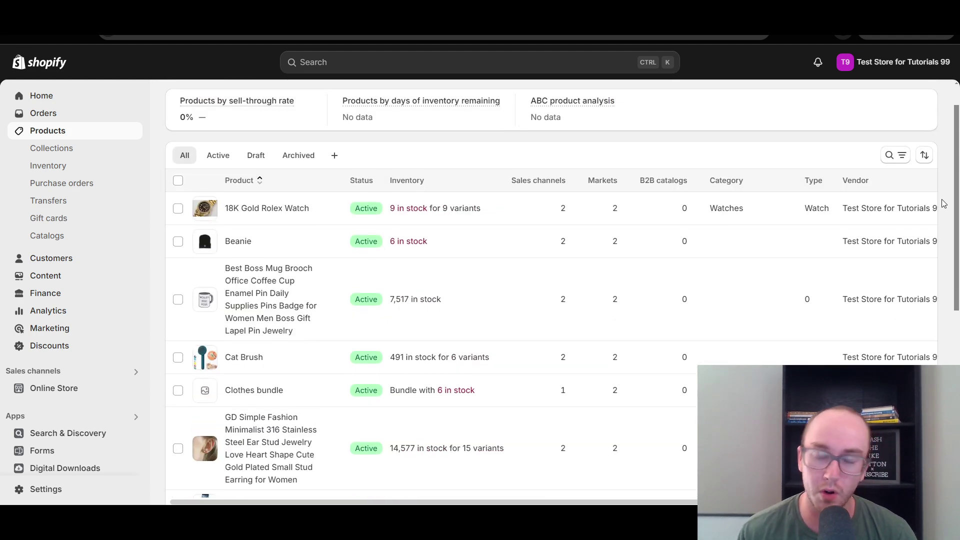
scroll(944, 218, "down", 5)
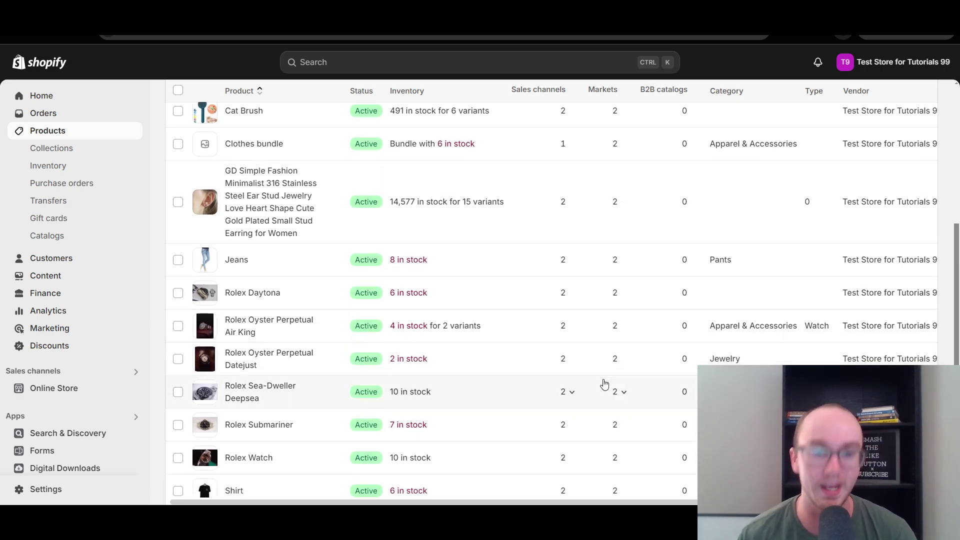
scroll(514, 409, "down", 3)
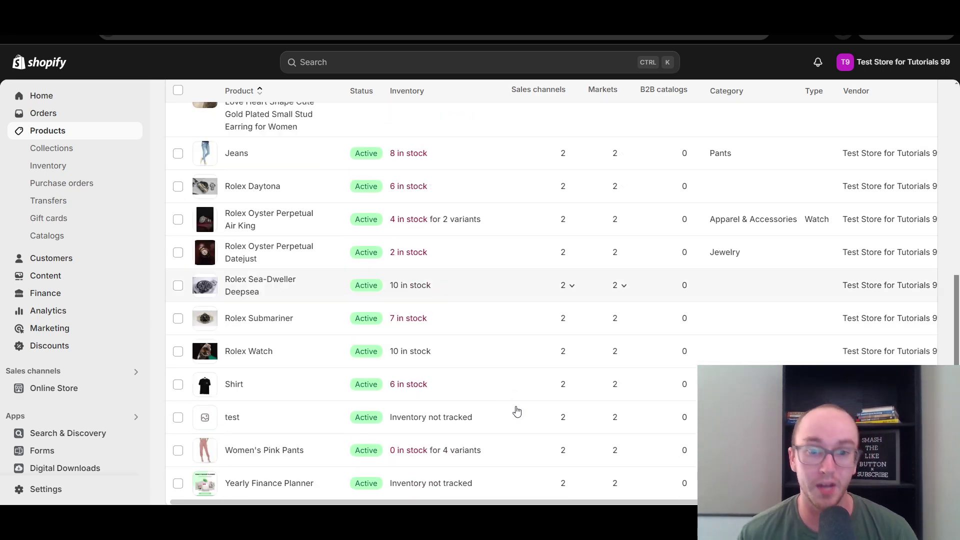
scroll(514, 410, "up", 5)
scroll(514, 407, "up", 4)
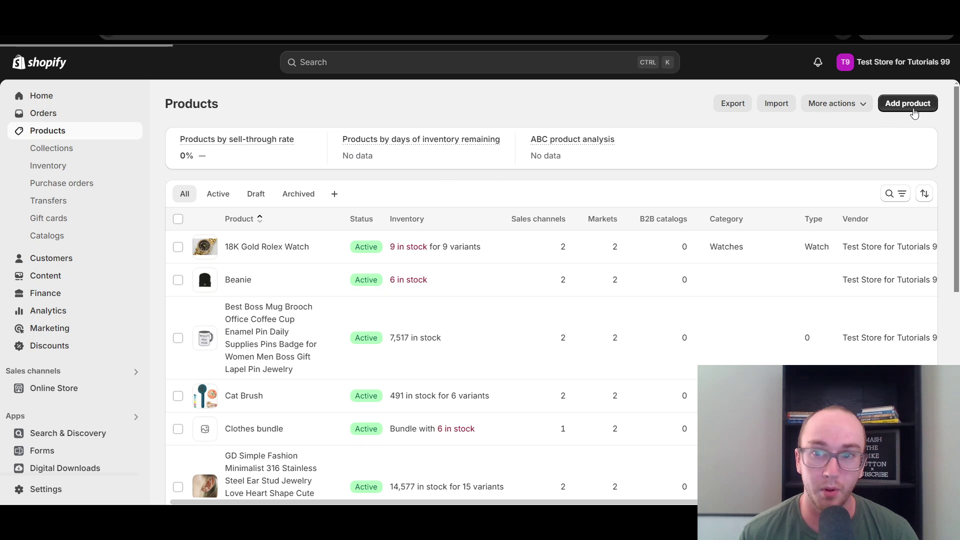
Open a blank new-product form, look over its fields and return to the product list.
left_click(910, 109)
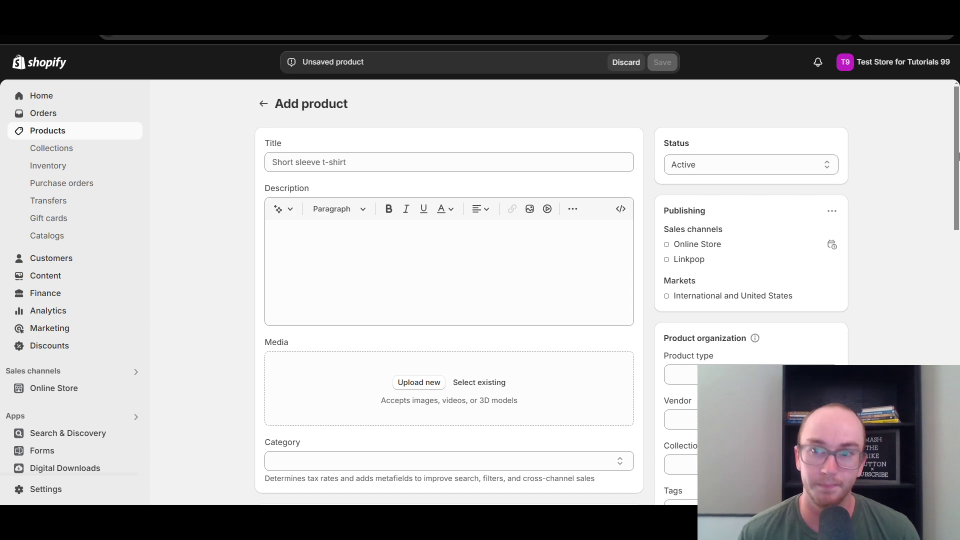
scroll(959, 157, "down", 15)
scroll(928, 189, "up", 15)
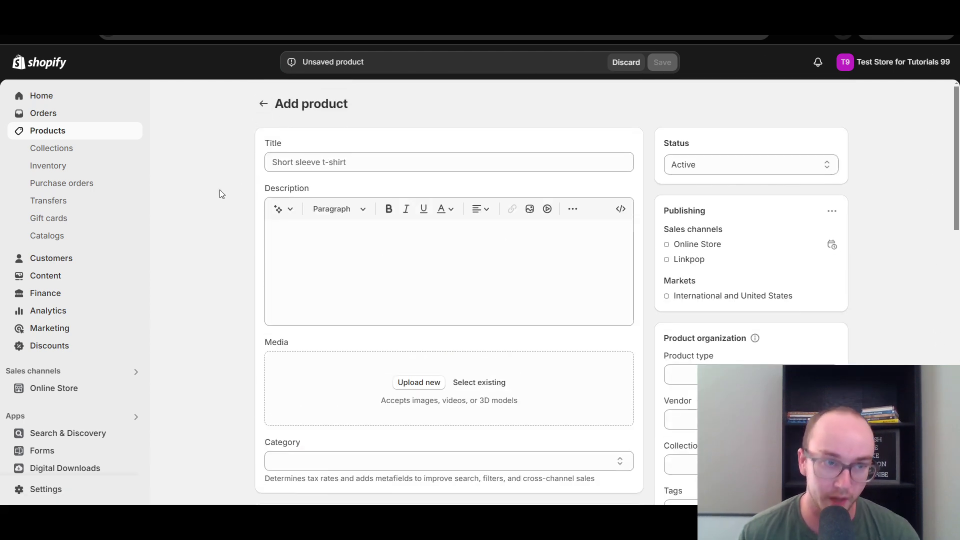
left_click(70, 130)
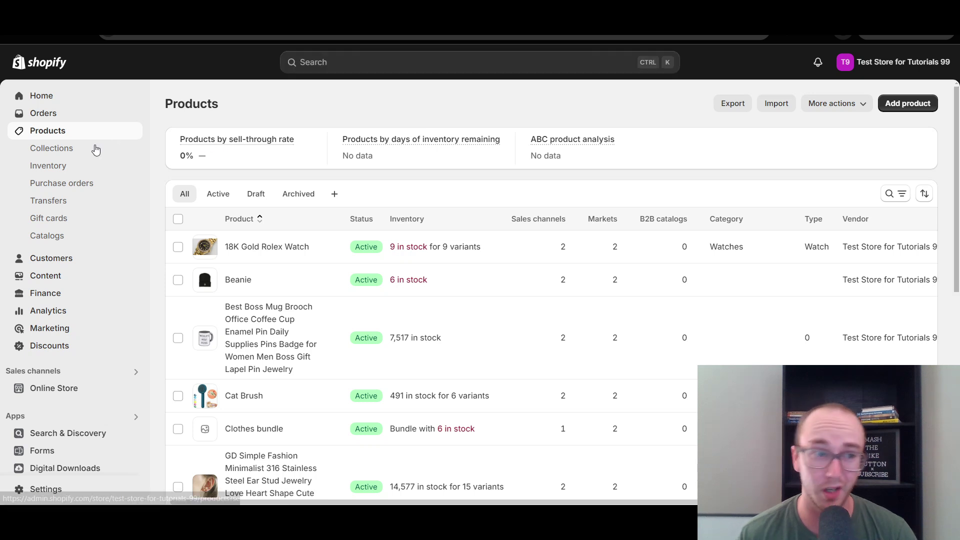
Open the collections list in the admin and view the Watch collection page on the storefront.
left_click(54, 149)
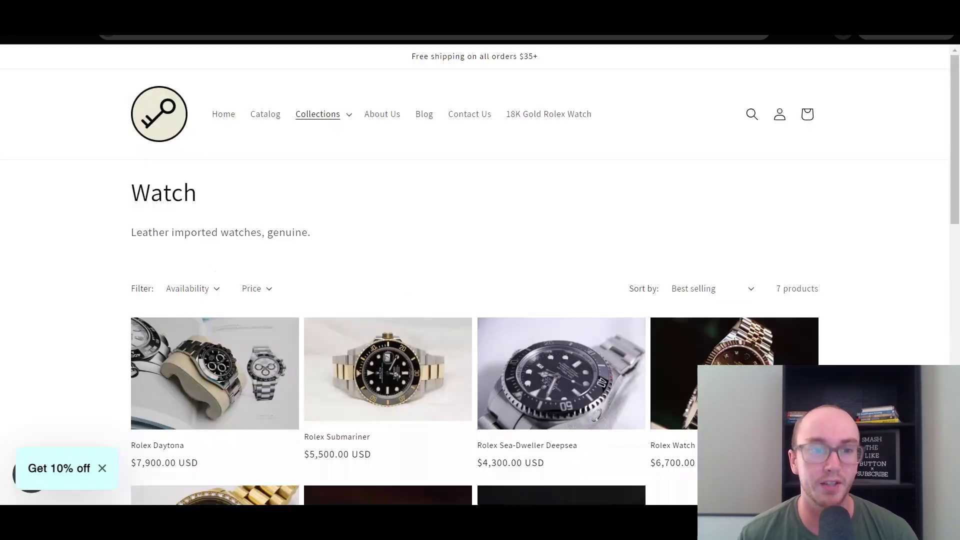
scroll(480, 250, "down", 3)
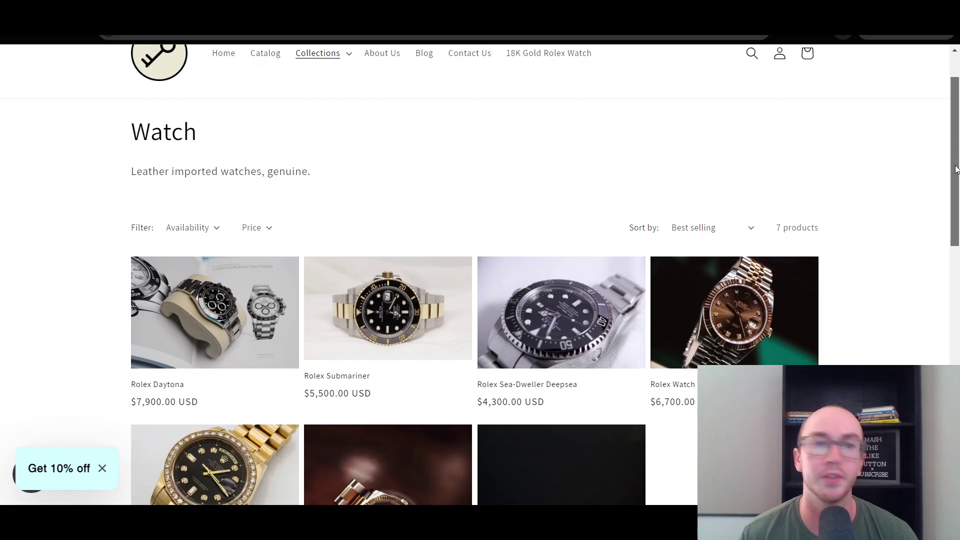
scroll(350, 225, "up", 3)
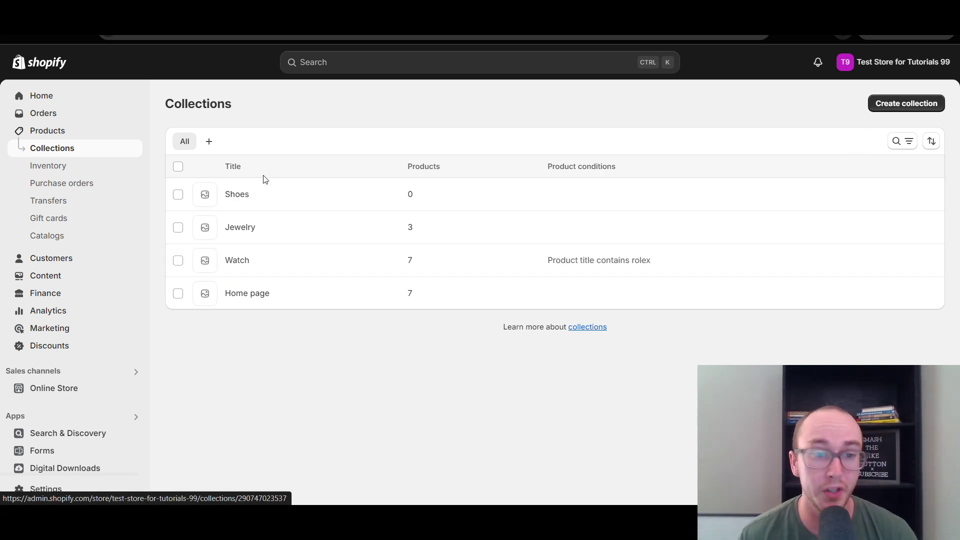
Open the Watch collection in the admin and examine its title condition and product list.
left_click(242, 265)
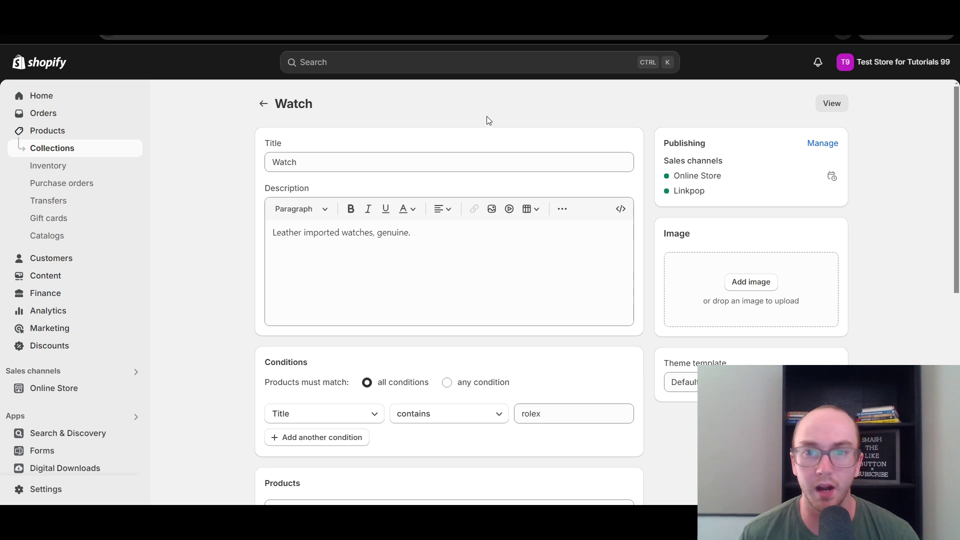
scroll(958, 214, "down", 1)
left_click_drag(958, 214, 939, 356)
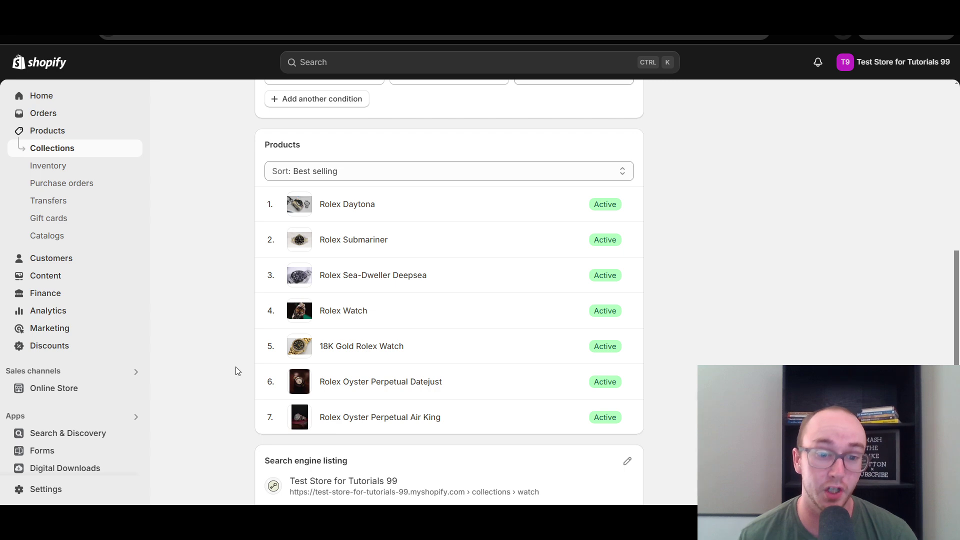
scroll(318, 374, "down", 2)
scroll(321, 370, "up", 3)
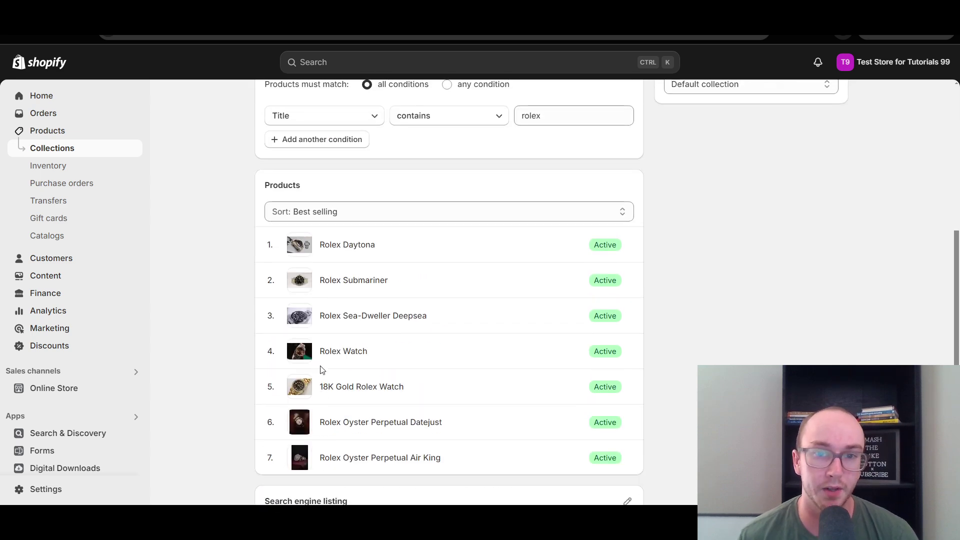
scroll(320, 370, "up", 5)
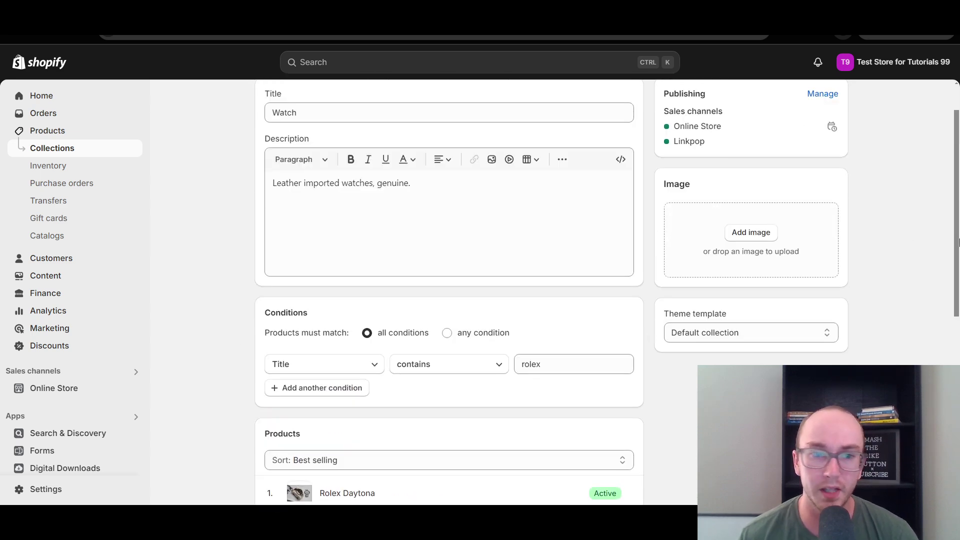
left_click_drag(958, 242, 956, 325)
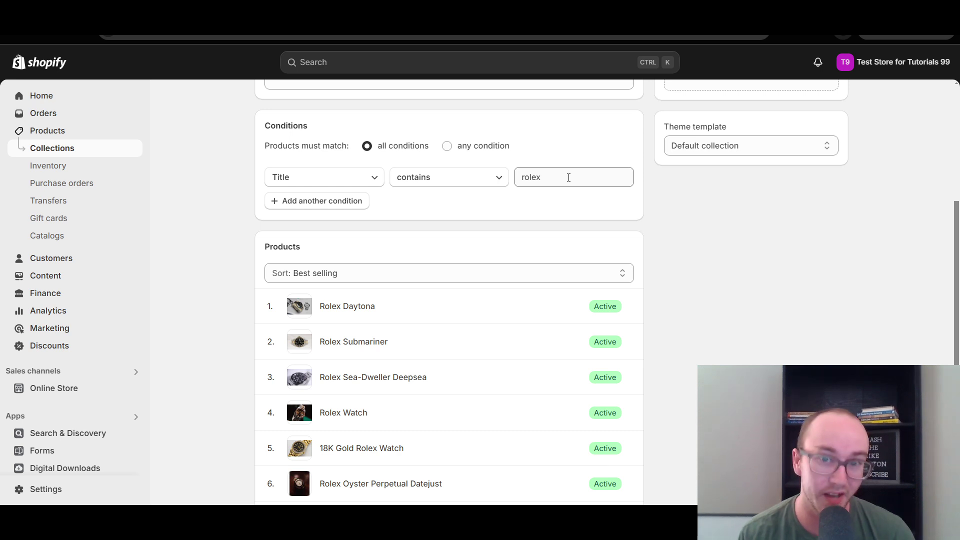
left_click_drag(957, 310, 958, 345)
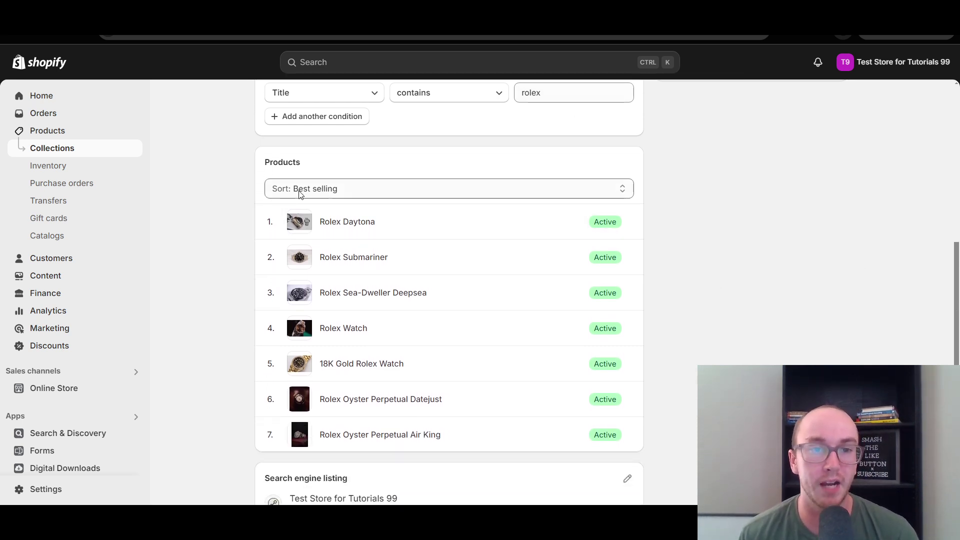
Check the sort options of the Watch collection in the admin and on its storefront page.
left_click(327, 196)
left_click(329, 195)
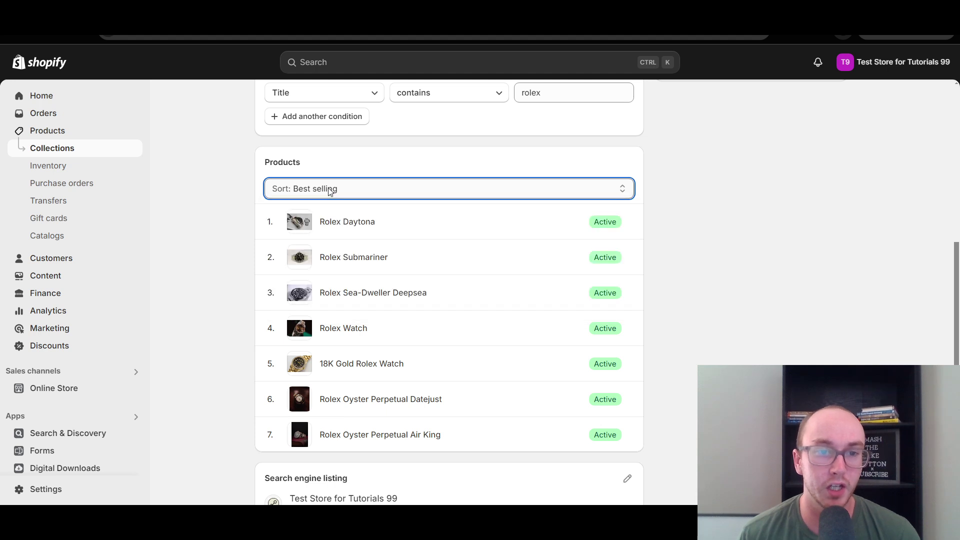
left_click(358, 159)
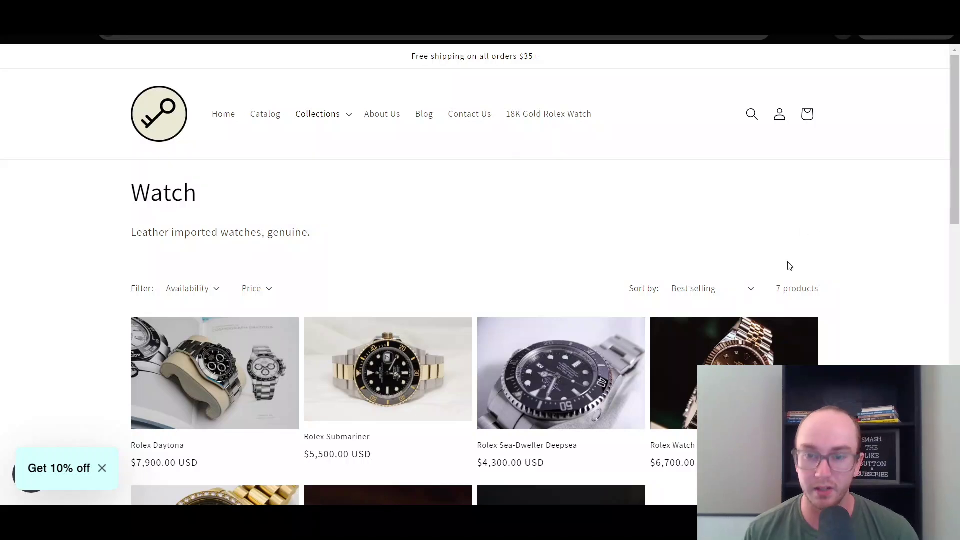
left_click(744, 294)
left_click(685, 238)
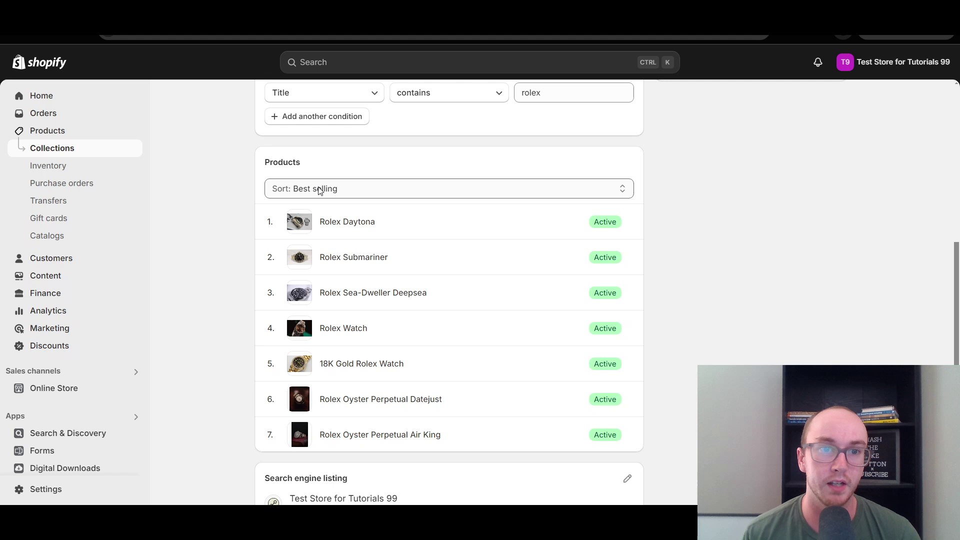
Set the product sort order of the Watch collection to Manually.
left_click(335, 189)
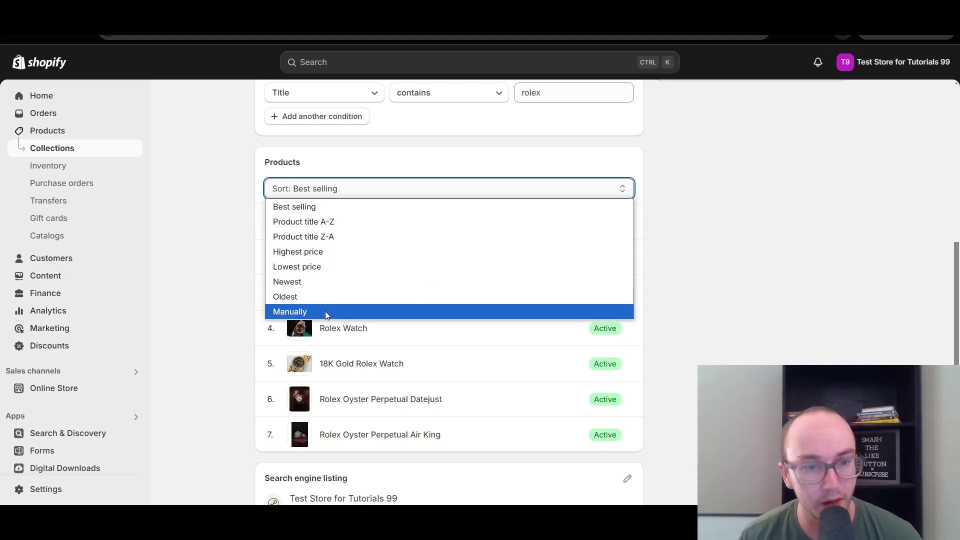
key("Escape")
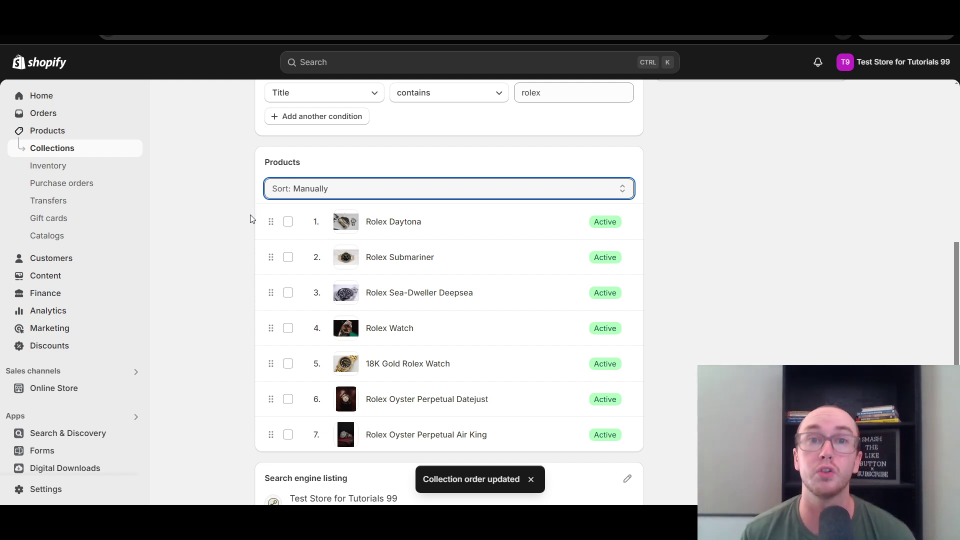
left_click(235, 306)
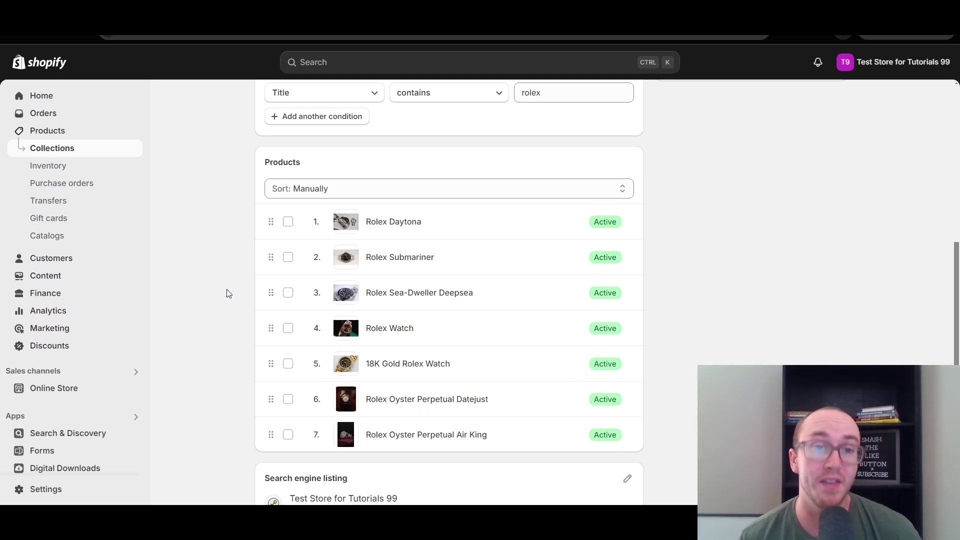
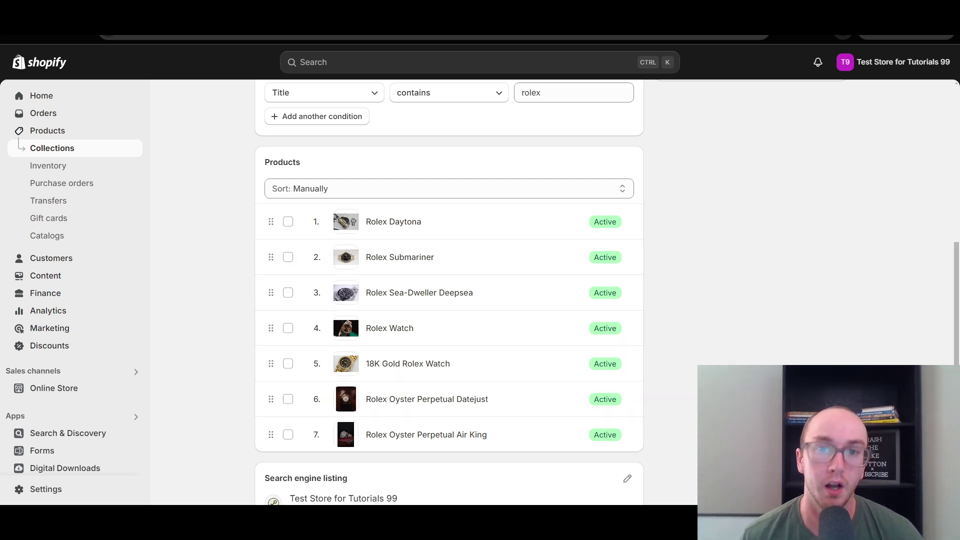
Review the order of the watches on the storefront's Watch collection page.
scroll(218, 425, "down", 1)
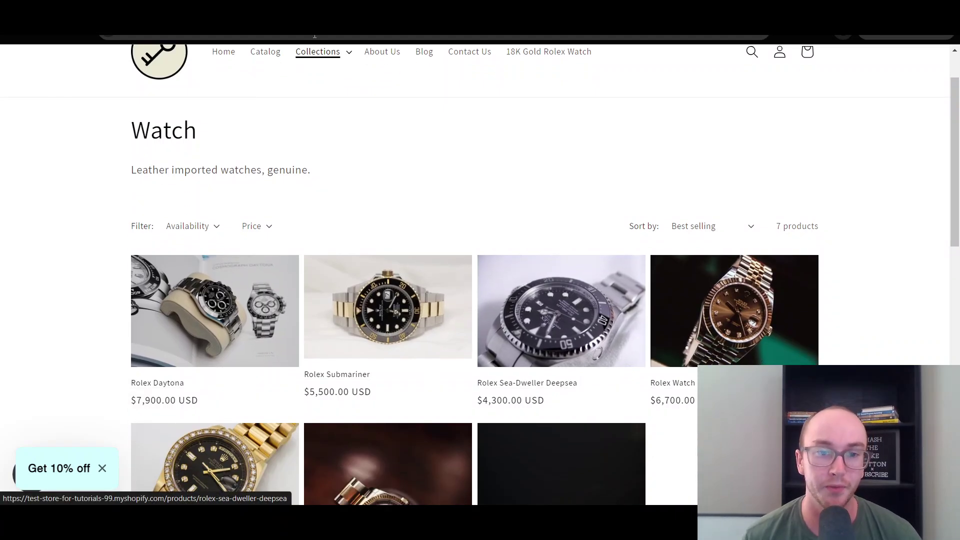
scroll(509, 268, "down", 3)
scroll(552, 393, "down", 1)
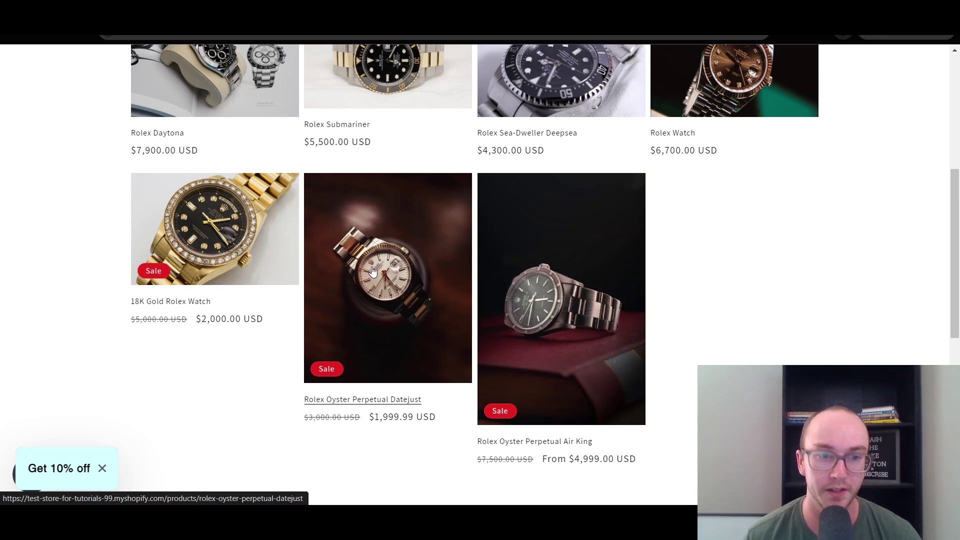
scroll(351, 275, "up", 2)
Move the 18K Gold Rolex Watch to the first position in the Watch collection's product list in the admin.
key("ctrl+Tab")
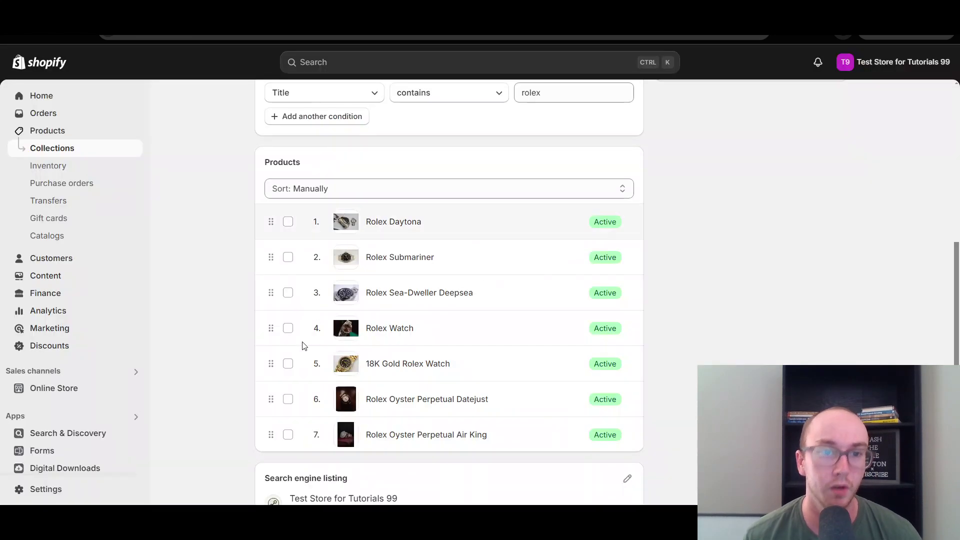
left_click_drag(271, 367, 286, 223)
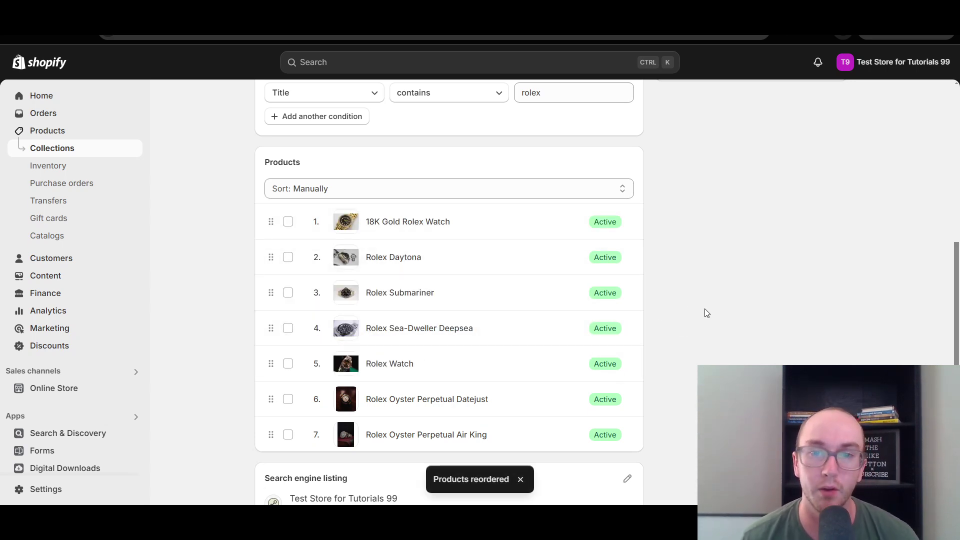
scroll(705, 308, "up", 6)
scroll(902, 107, "down", 8)
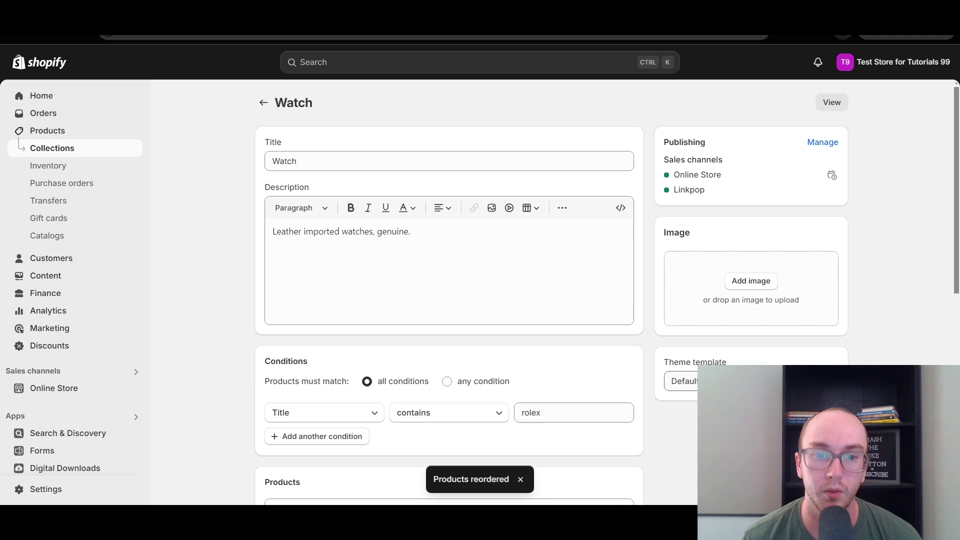
scroll(344, 281, "up", 3)
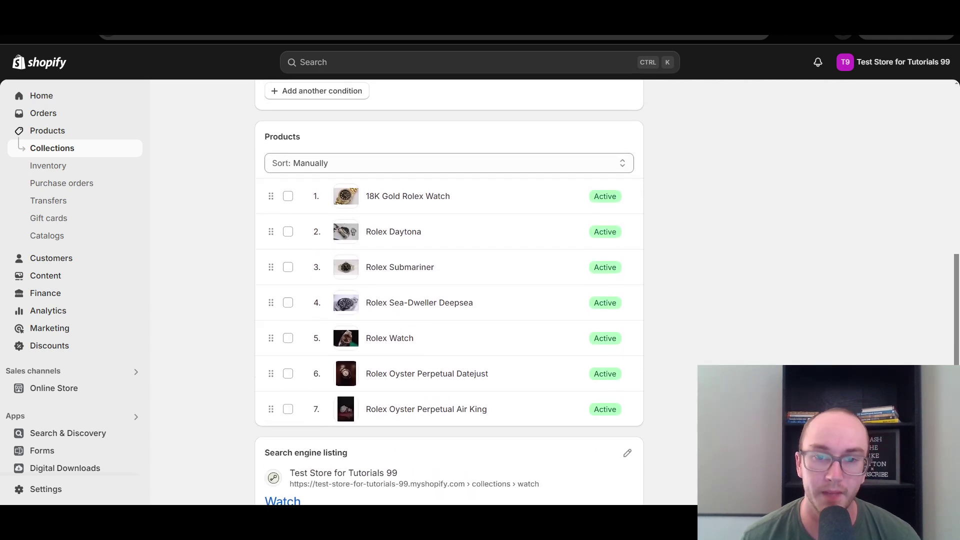
Reload the storefront's Watch collection page and check the product order and the sort options offered there.
key("ctrl+Tab")
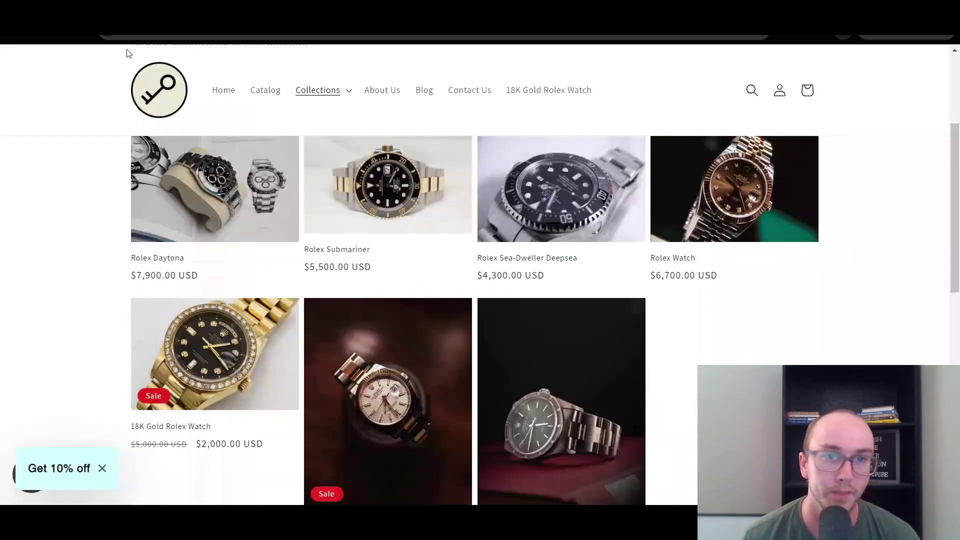
key("ctrl+r")
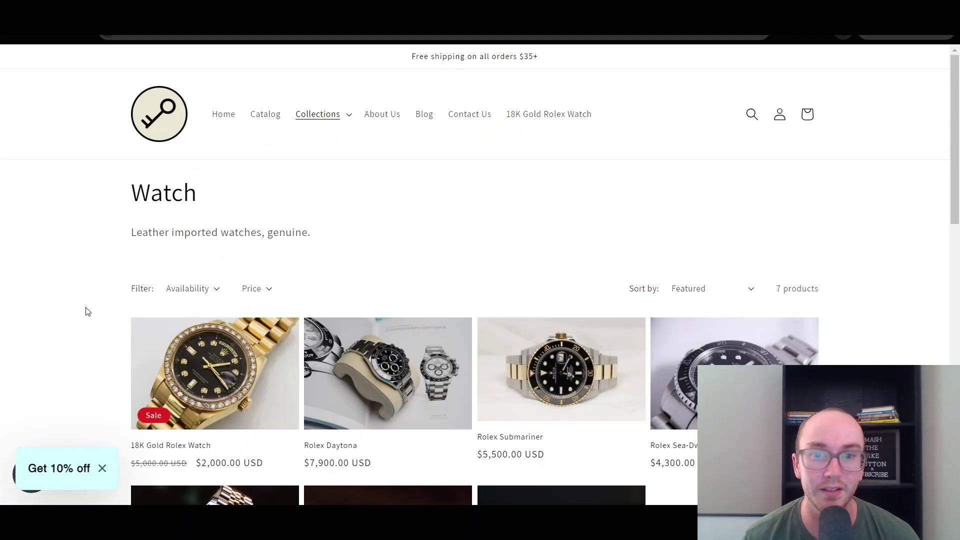
scroll(88, 311, "down", 4)
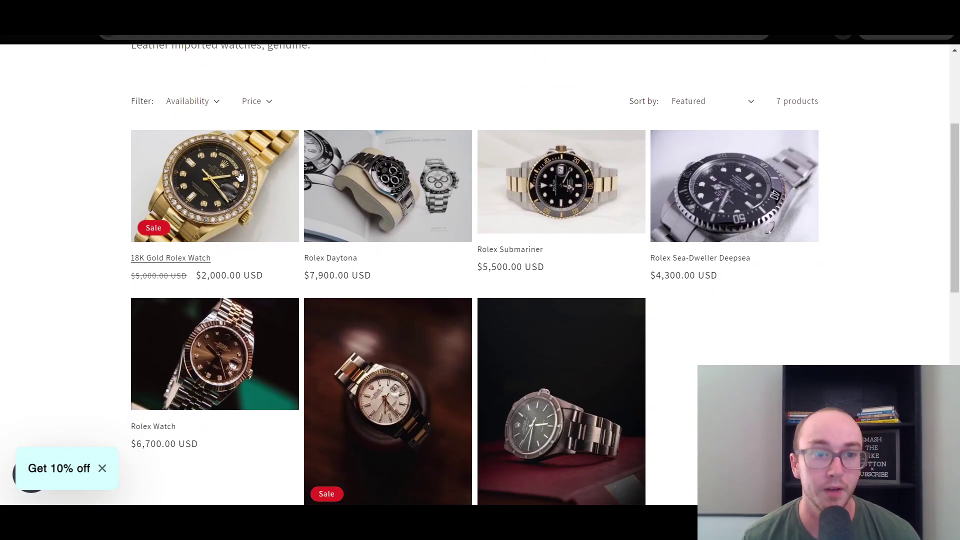
left_click(690, 102)
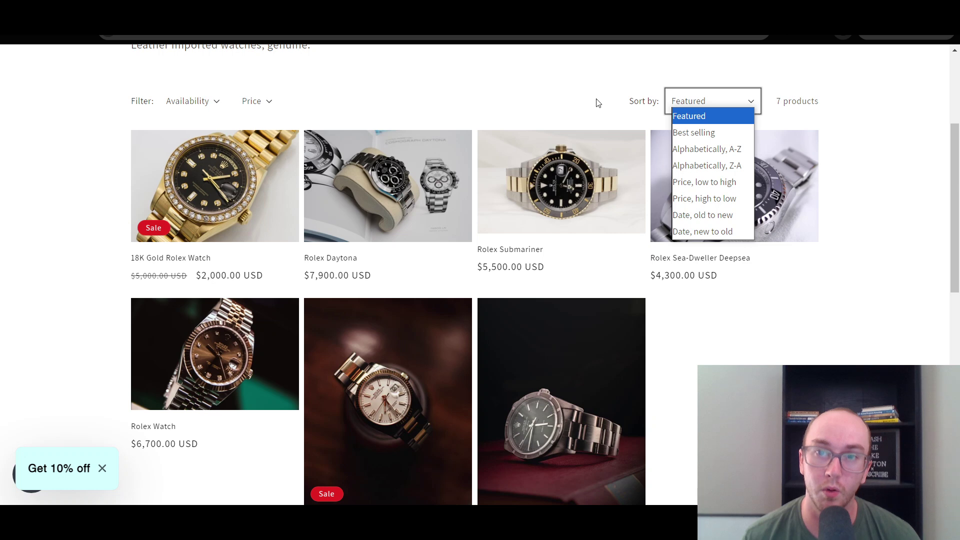
left_click(711, 105)
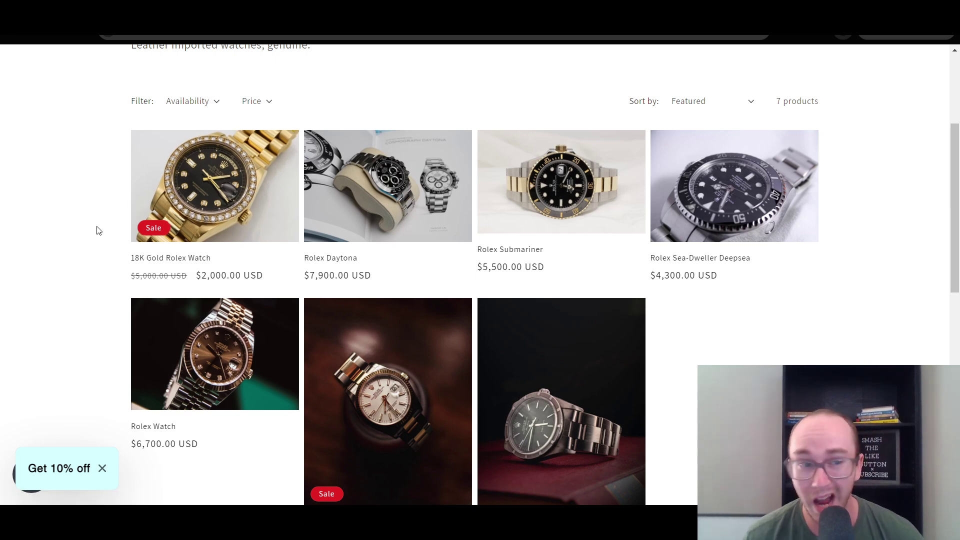
scroll(95, 240, "up", 4)
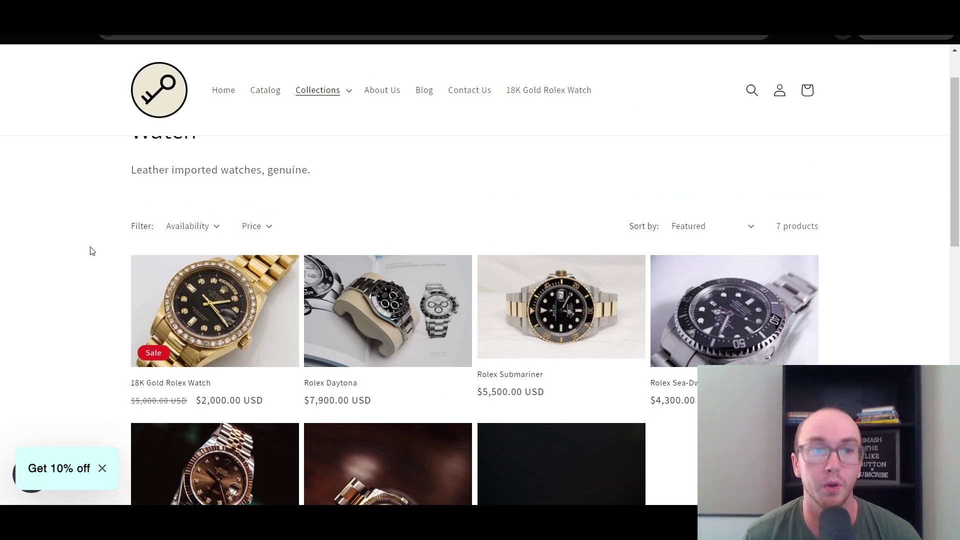
Compare the Watch collection's sort options in the admin with those on its storefront page.
key("ctrl+Tab")
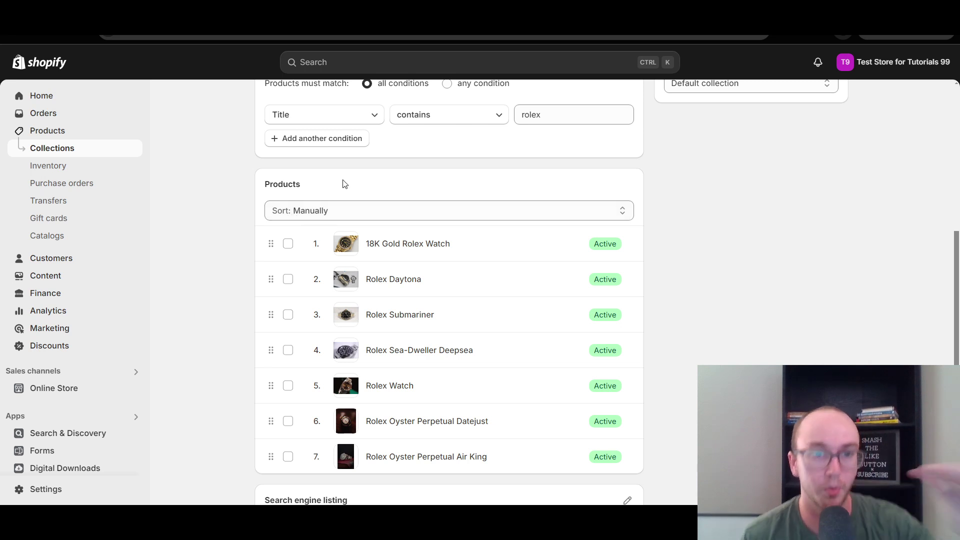
left_click(349, 211)
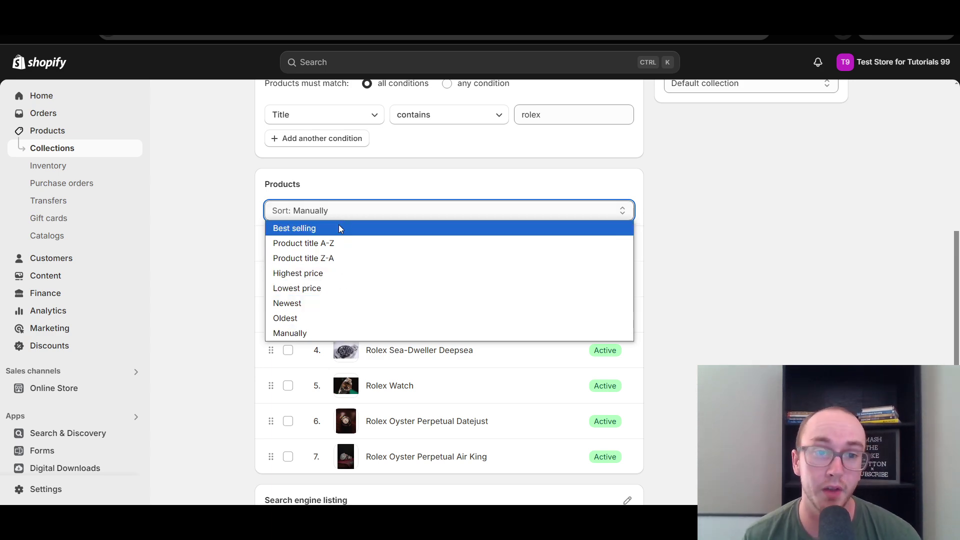
left_click(316, 186)
left_click(471, 34)
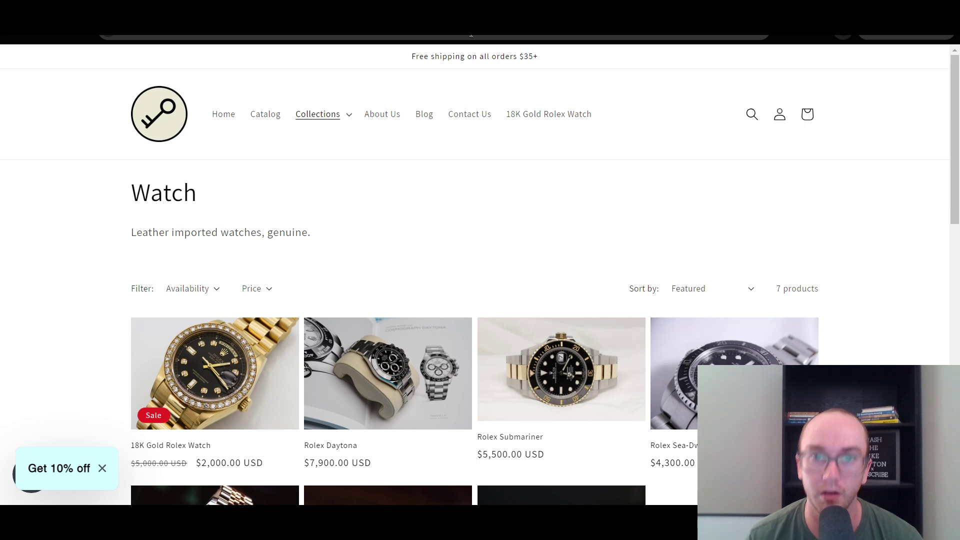
left_click(708, 290)
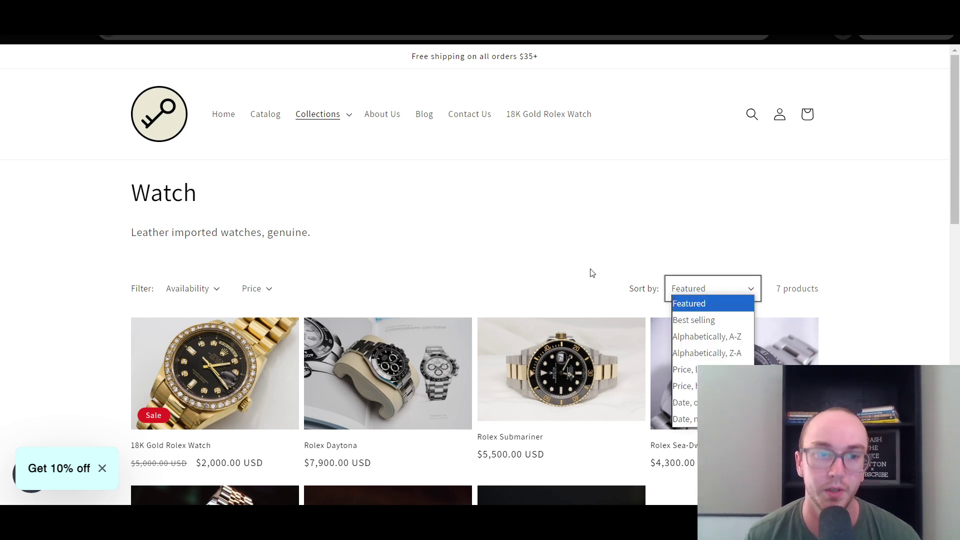
left_click(583, 231)
scroll(701, 292, "down", 2)
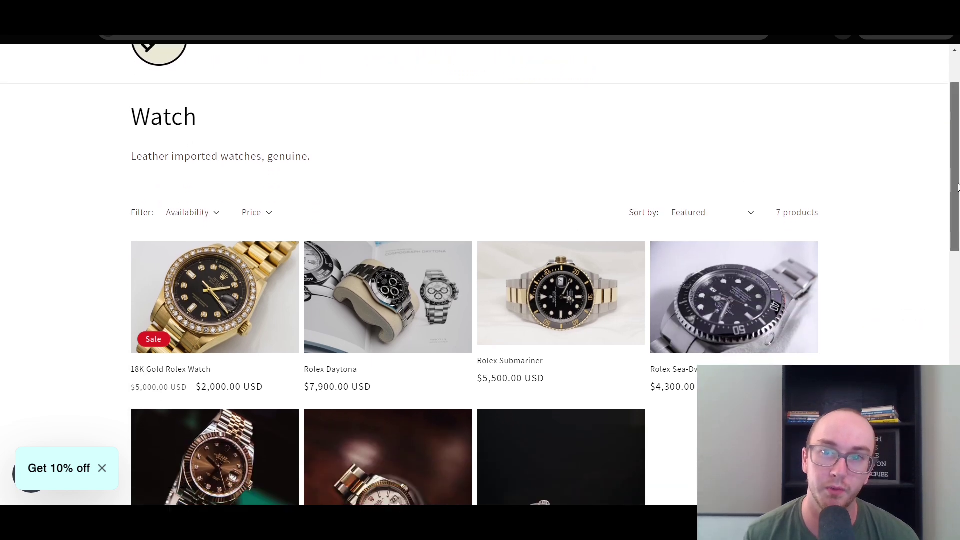
Examine the storefront's sort choices for the Watch collection, keeping Featured selected, and review the listed watches.
left_click(729, 213)
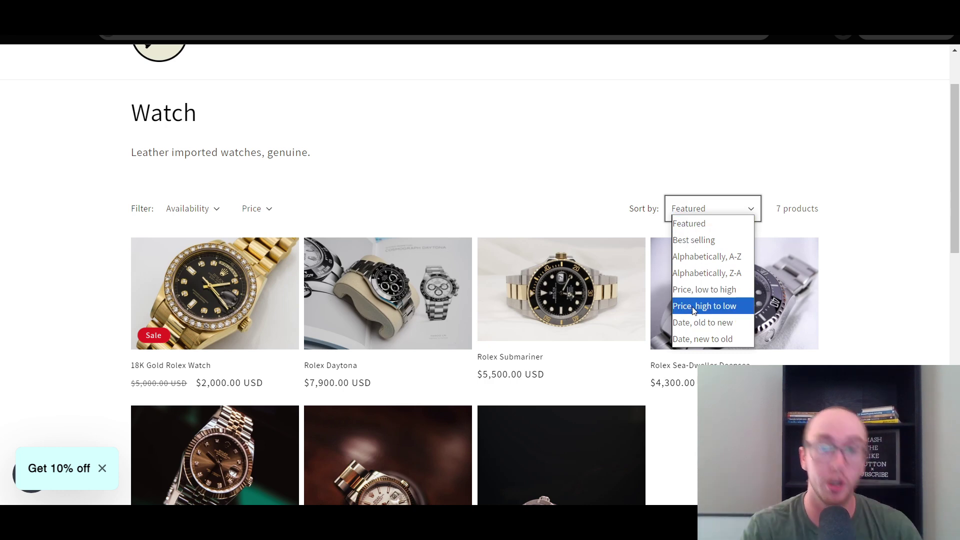
left_click(643, 113)
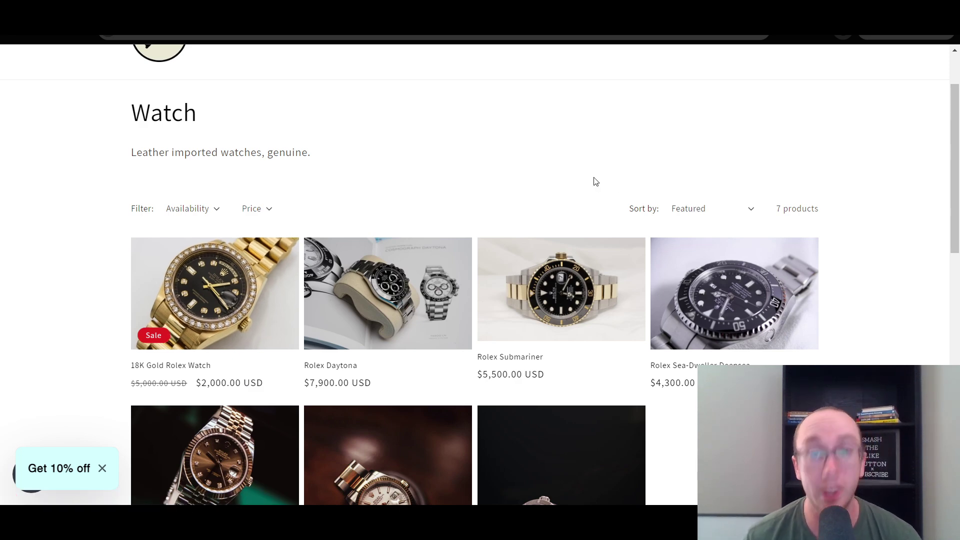
left_click(688, 210)
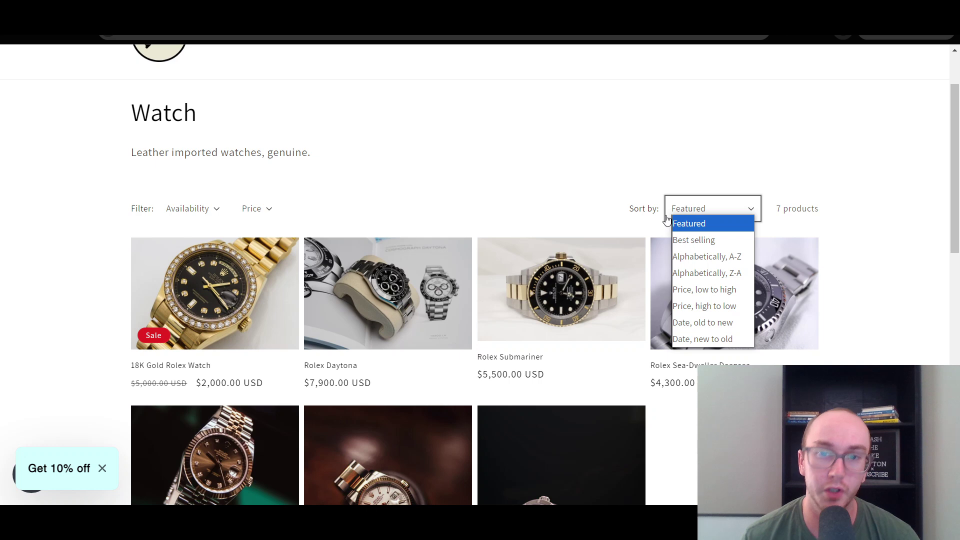
left_click(718, 224)
scroll(826, 163, "down", 1)
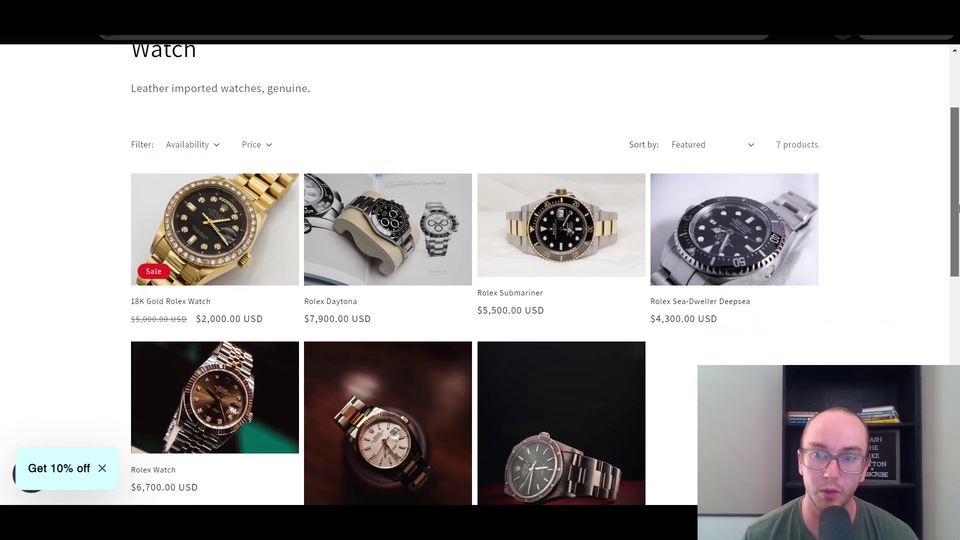
scroll(145, 126, "up", 2)
Go to the storefront's home page and open the Watch collection from there to view its default product order.
left_click(163, 99)
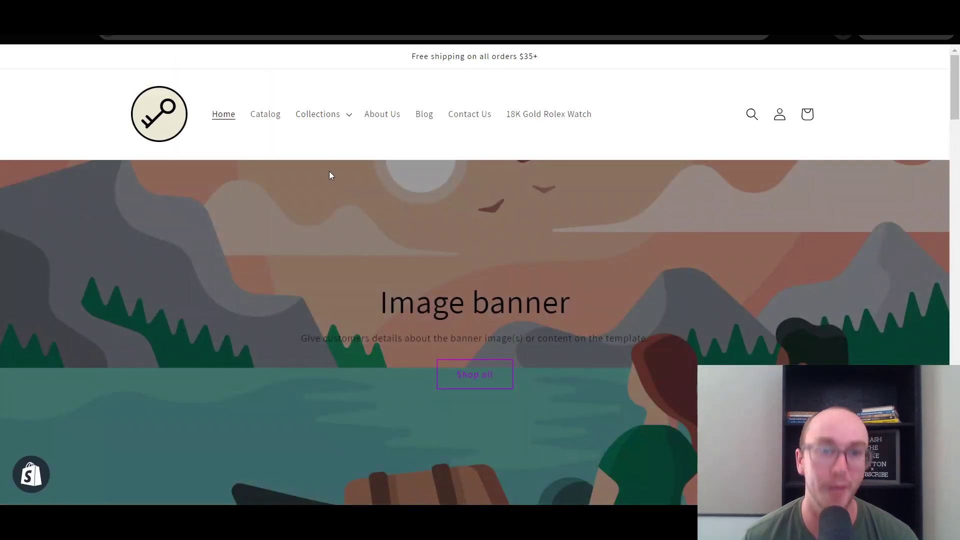
left_click(333, 122)
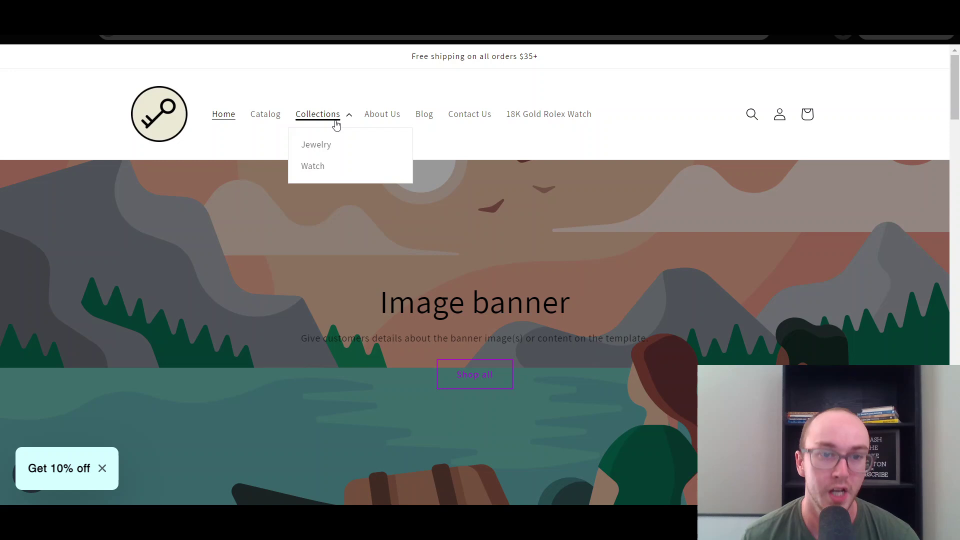
left_click(320, 176)
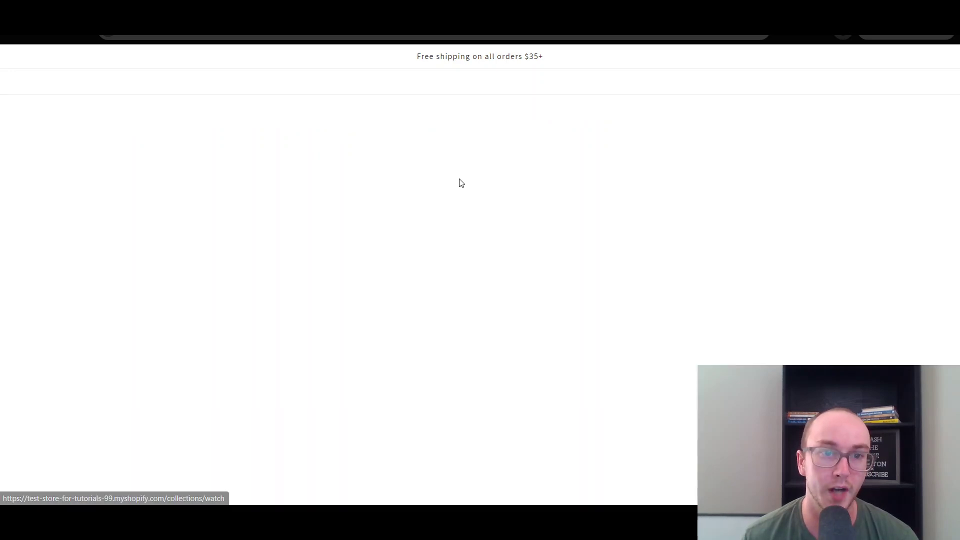
scroll(953, 173, "down", 1)
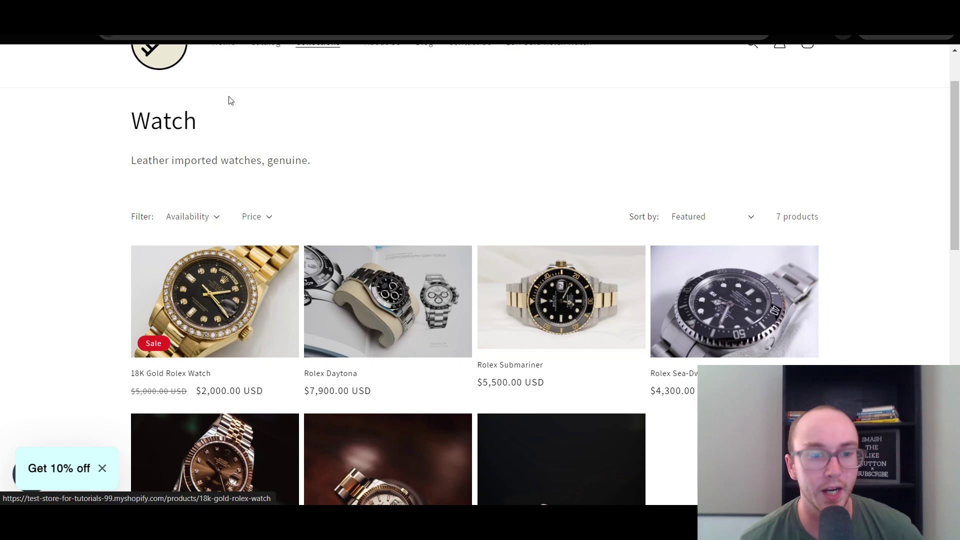
Move the Rolex Watch to the second position in the Watch collection's product list in the admin.
key("ctrl+Tab")
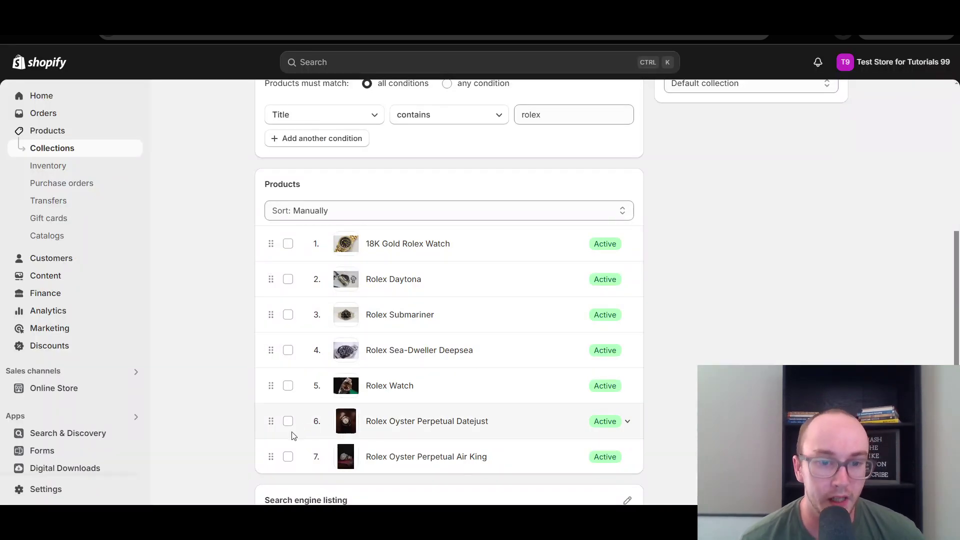
left_click_drag(270, 389, 273, 281)
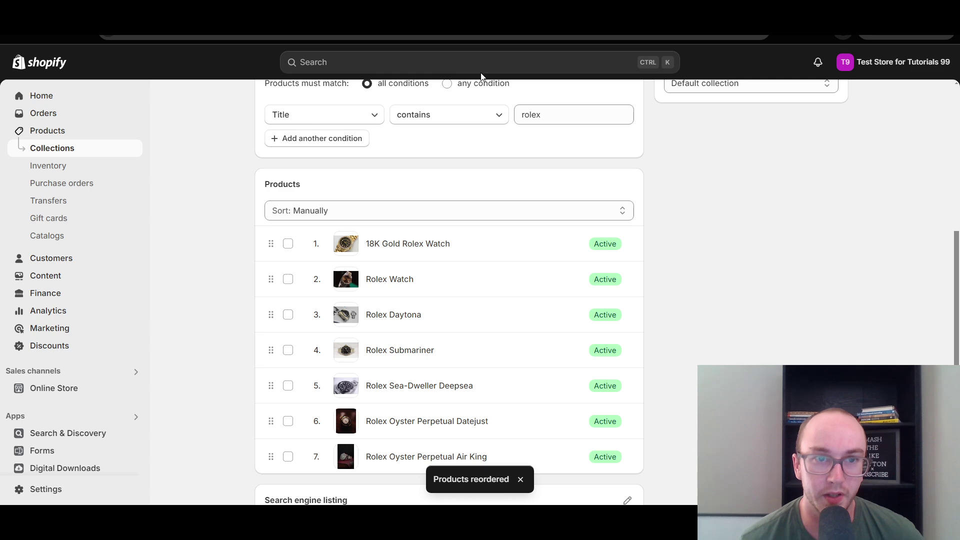
Reload the storefront's Watch collection page and check the position of the Rolex Watch among the products.
key("ctrl+Tab")
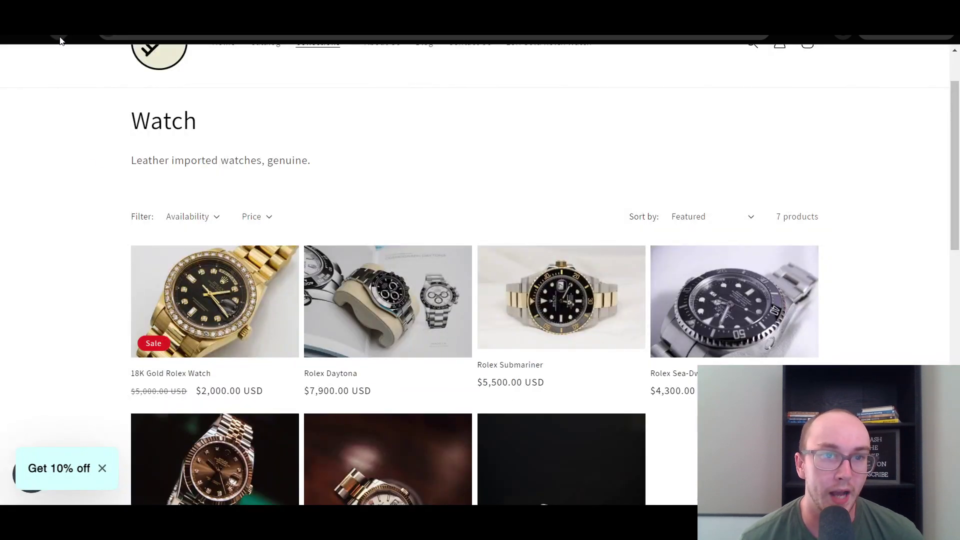
key("F5")
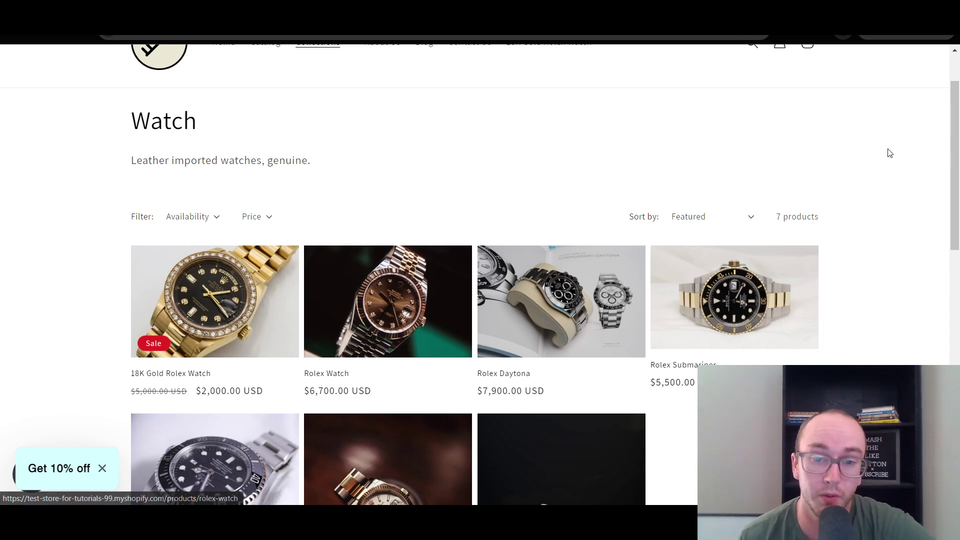
scroll(577, 376, "down", 3)
scroll(578, 376, "up", 3)
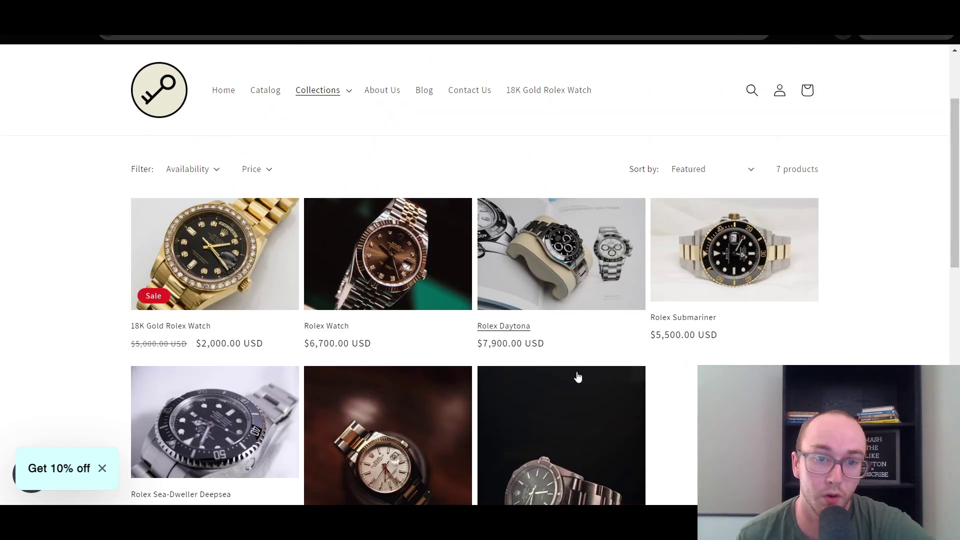
scroll(578, 376, "up", 3)
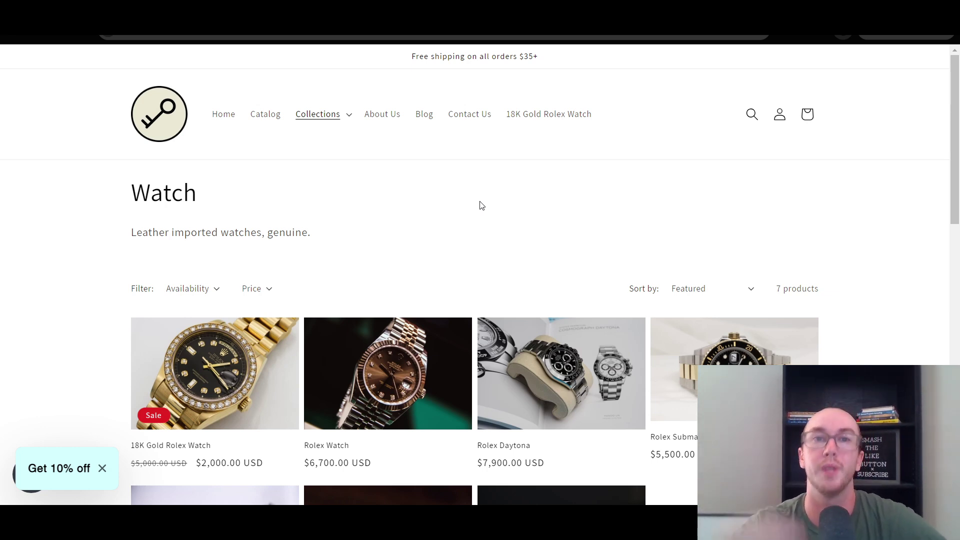
Open the storefront's home page and check the order of the watches in the Featured products carousel.
left_click(216, 90)
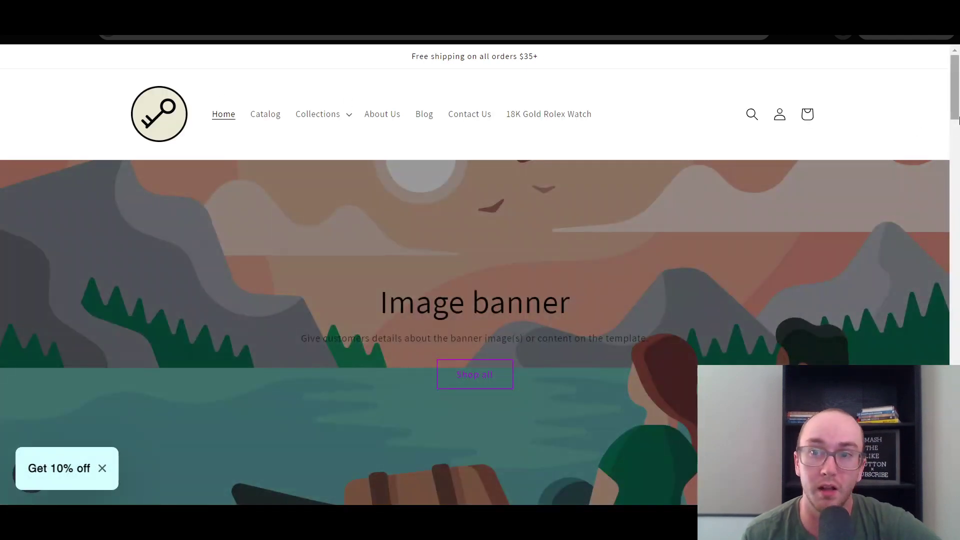
left_click_drag(957, 120, 956, 192)
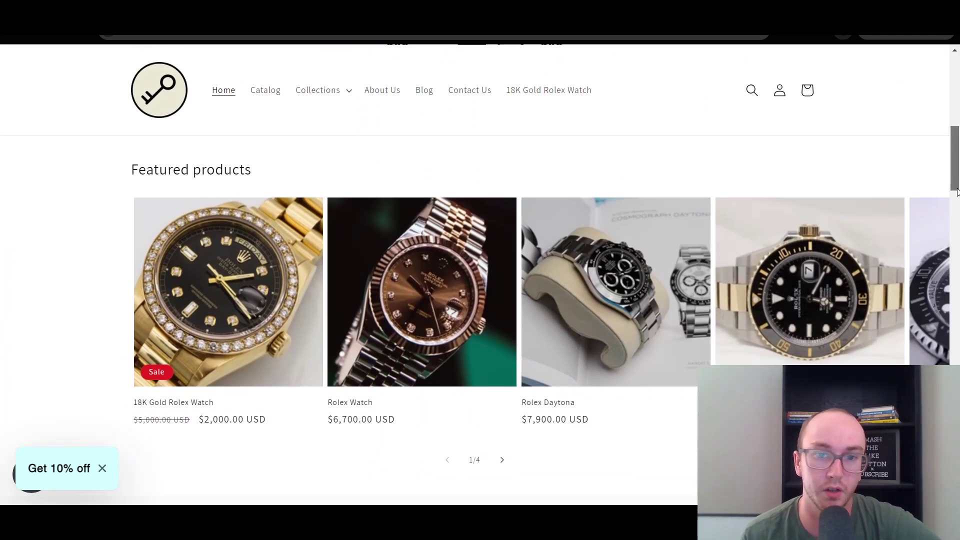
scroll(583, 345, "right", 2)
scroll(583, 345, "left", 2)
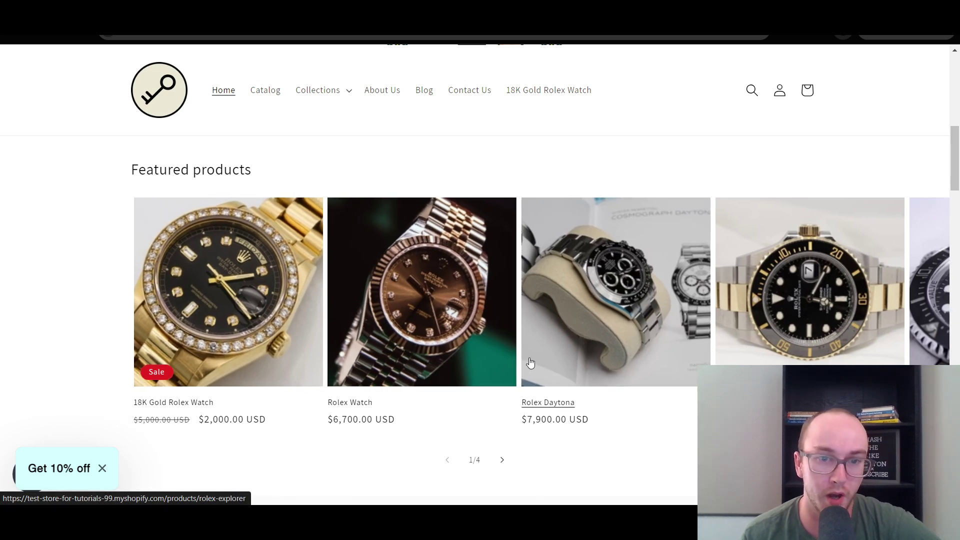
scroll(531, 363, "right", 1)
scroll(531, 363, "right", 5)
scroll(212, 357, "left", 5)
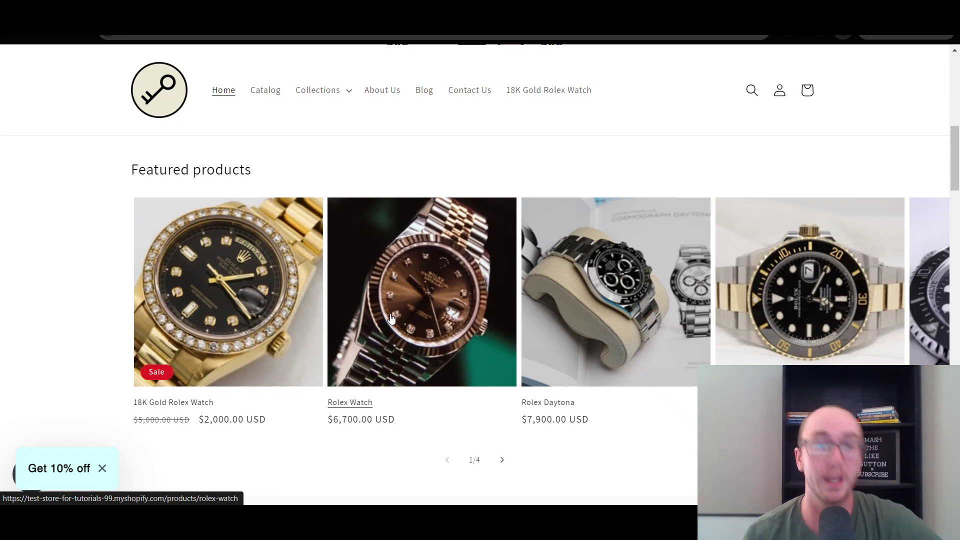
Look through the other home page sections and go through the whole Featured products carousel again.
scroll(283, 227, "up", 8)
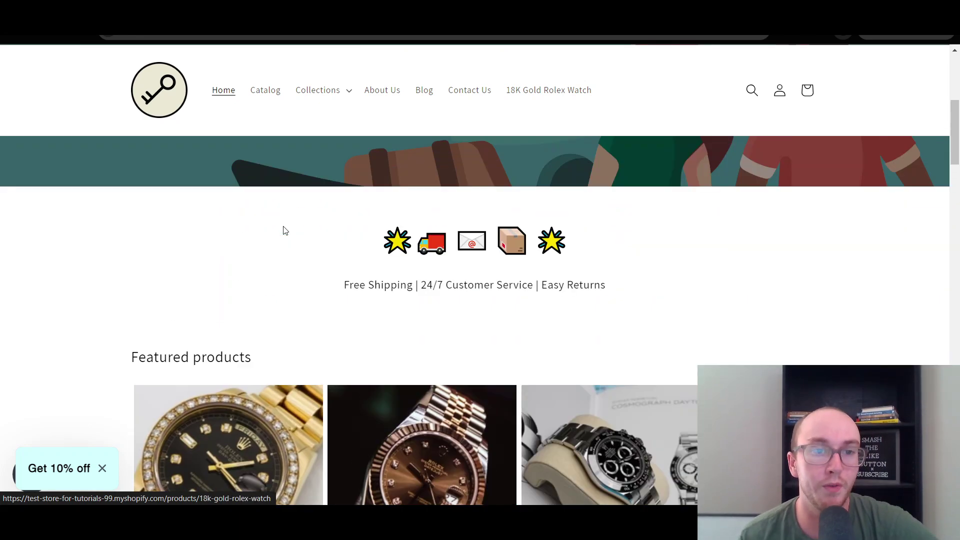
scroll(276, 229, "down", 20)
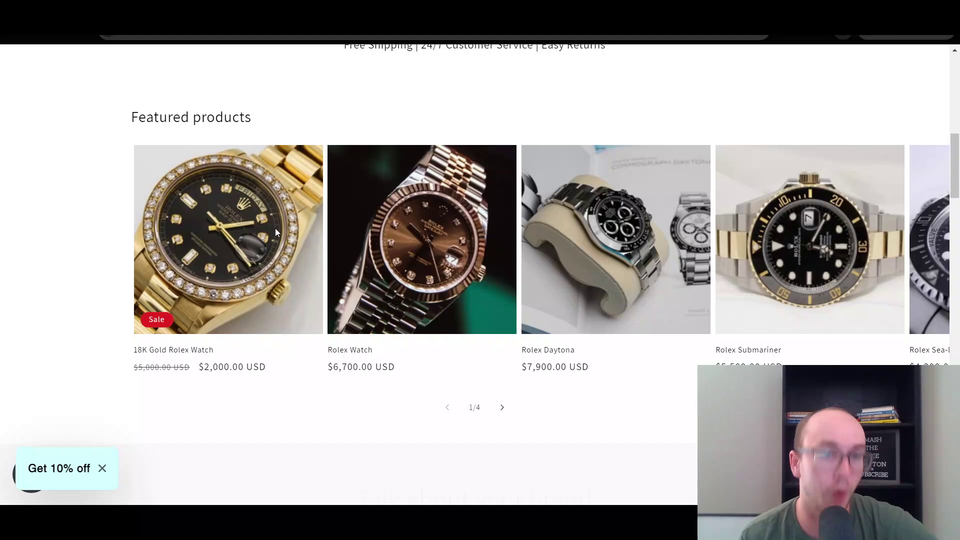
scroll(277, 230, "down", 20)
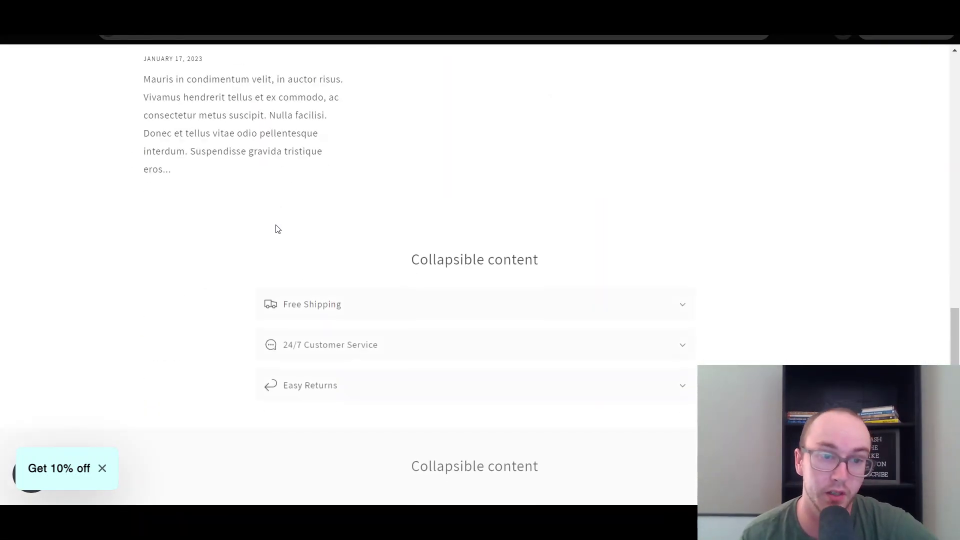
scroll(277, 230, "up", 20)
scroll(277, 227, "down", 8)
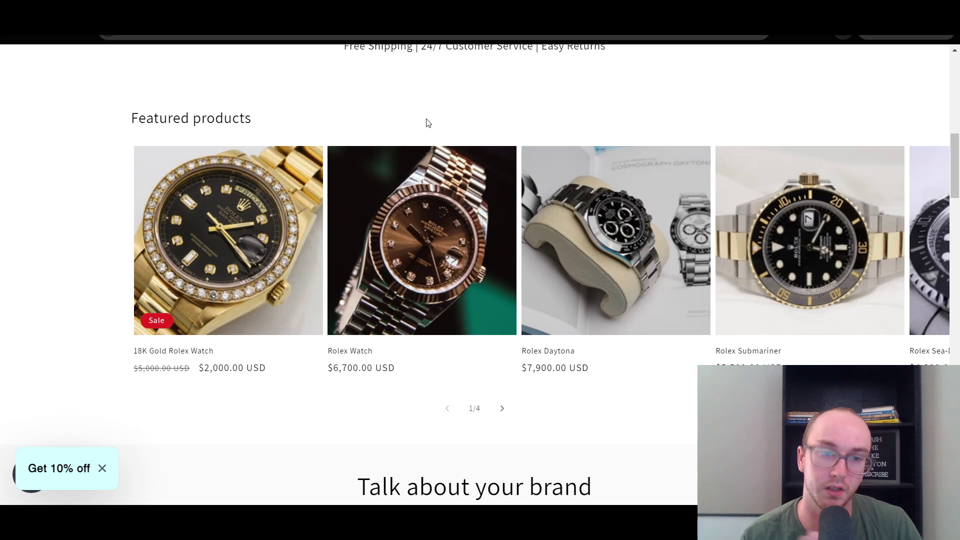
scroll(500, 270, "right", 10)
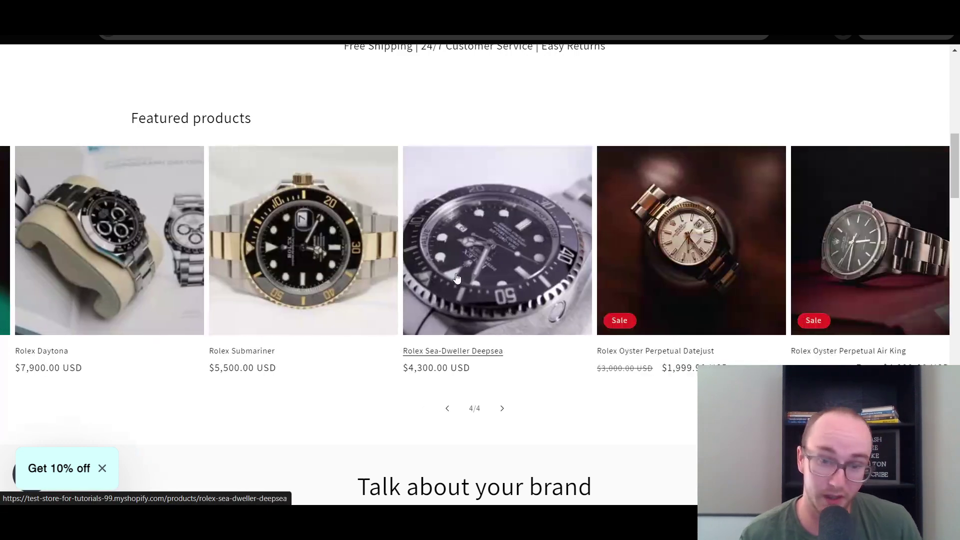
scroll(457, 278, "left", 10)
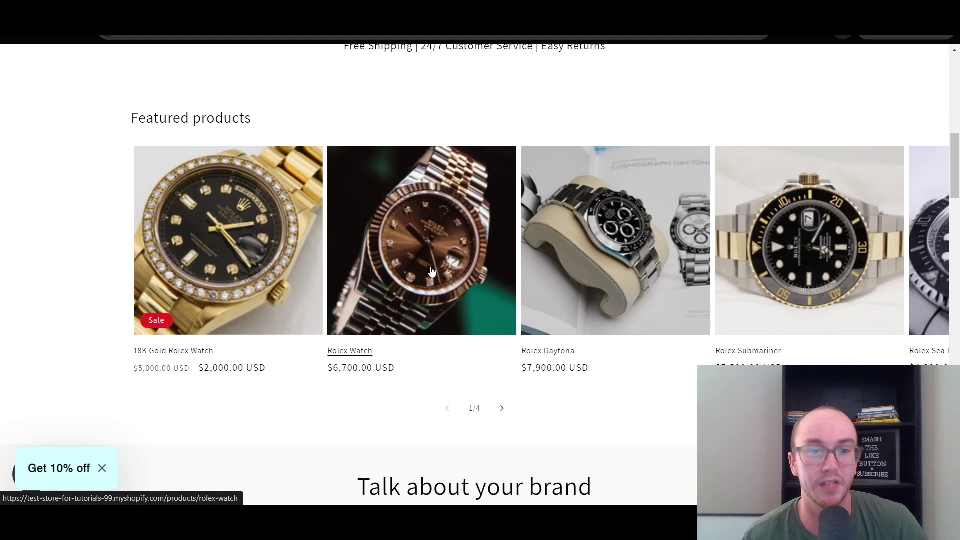
Open the storefront's Collections list and review the manual product order of the Watch collection in the admin.
scroll(419, 333, "up", 5)
scroll(420, 333, "up", 6)
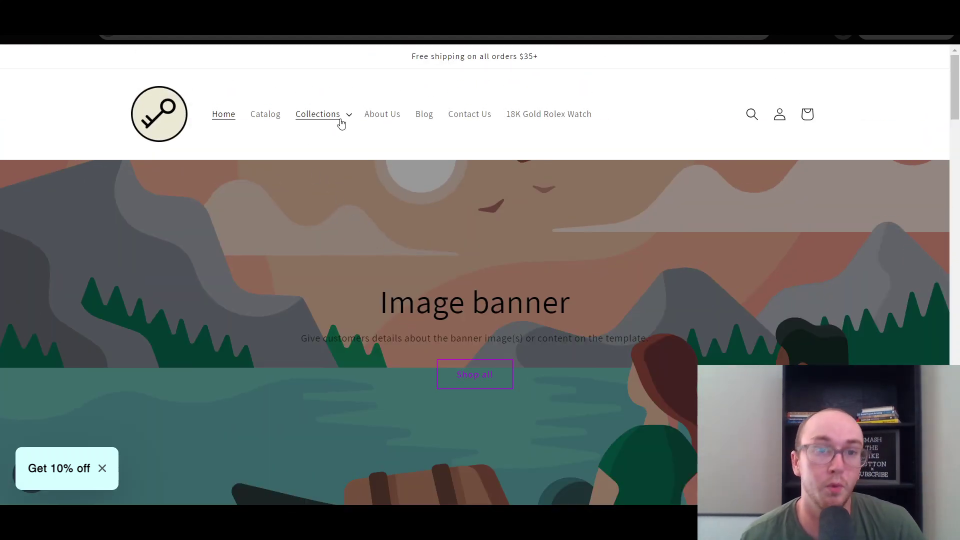
left_click(349, 117)
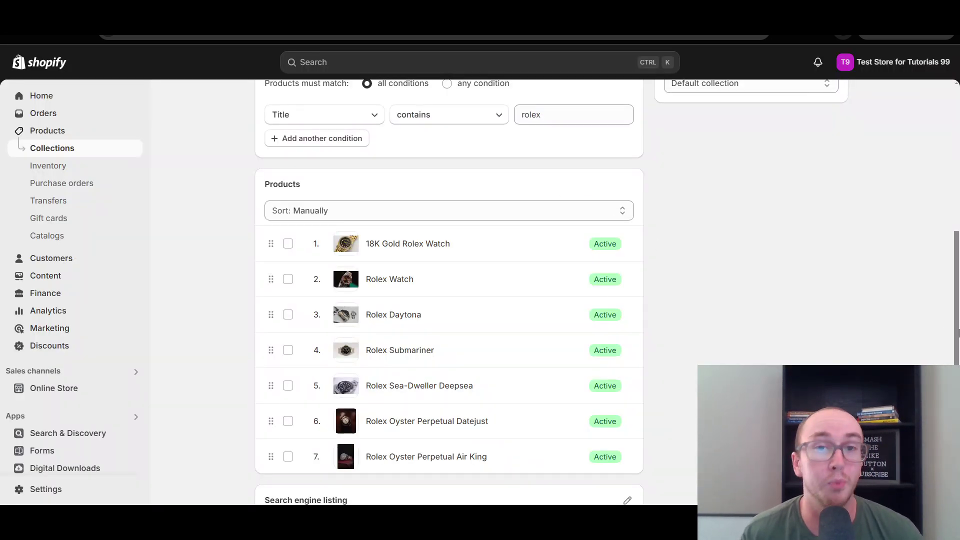
scroll(945, 340, "down", 3)
scroll(940, 343, "up", 1)
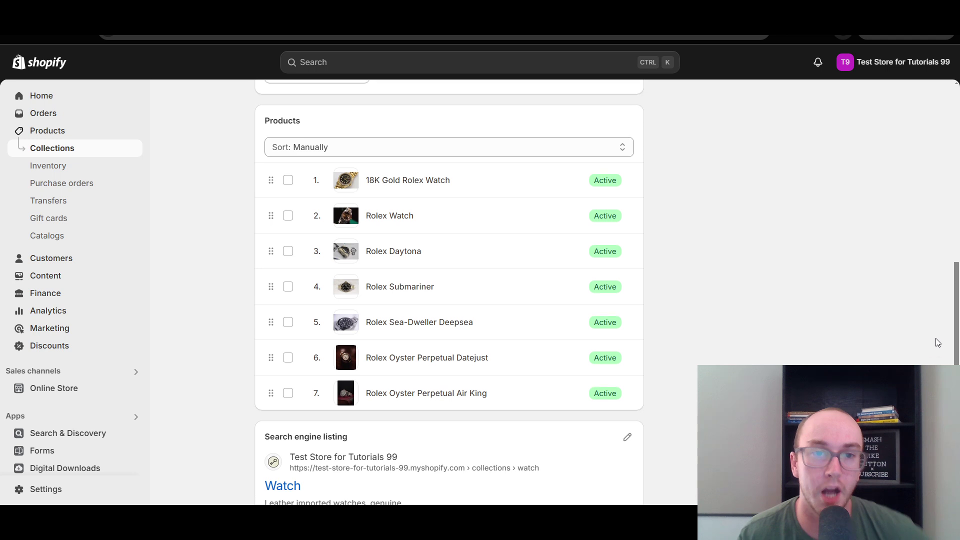
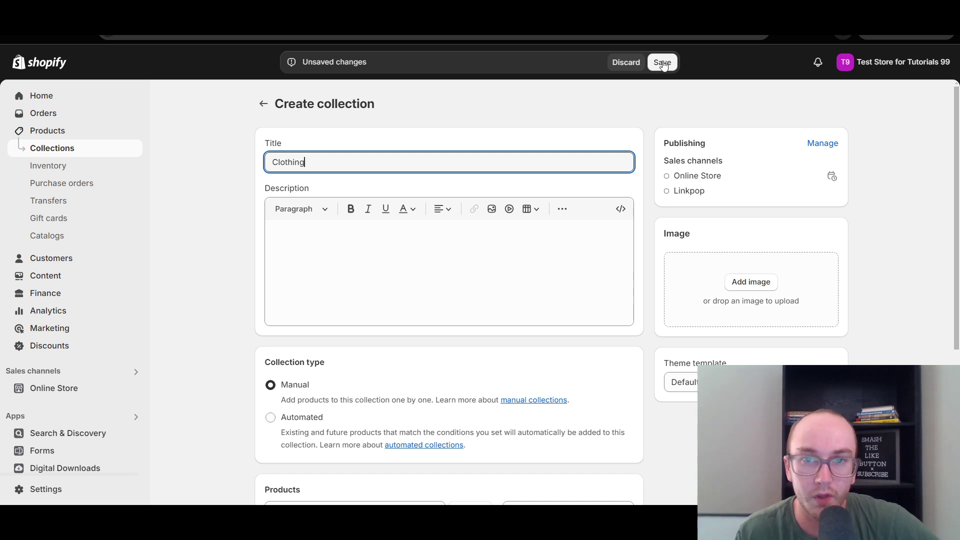
Read the Automated collection type description and look over the Products section of the new Clothing collection.
scroll(619, 191, "down", 5)
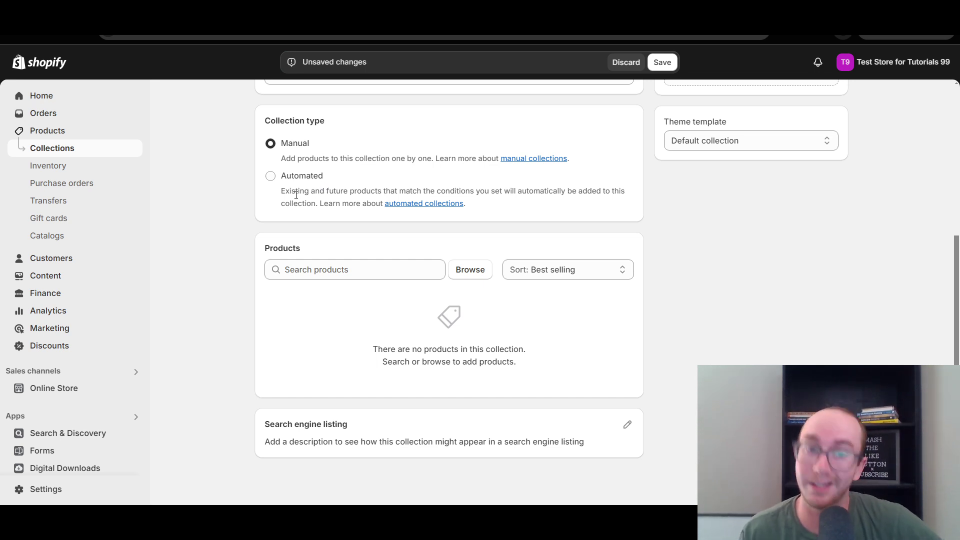
left_click_drag(281, 191, 480, 194)
left_click(480, 193)
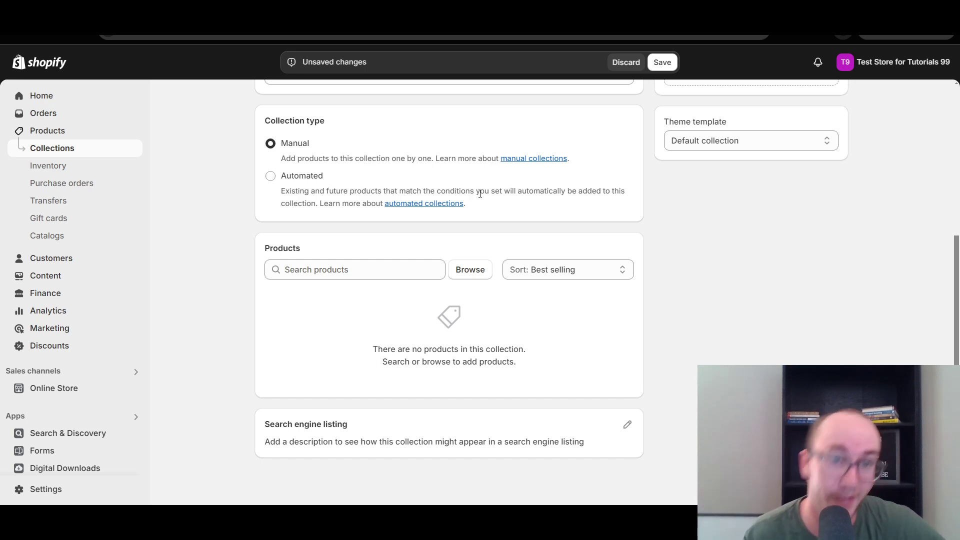
left_click(355, 273)
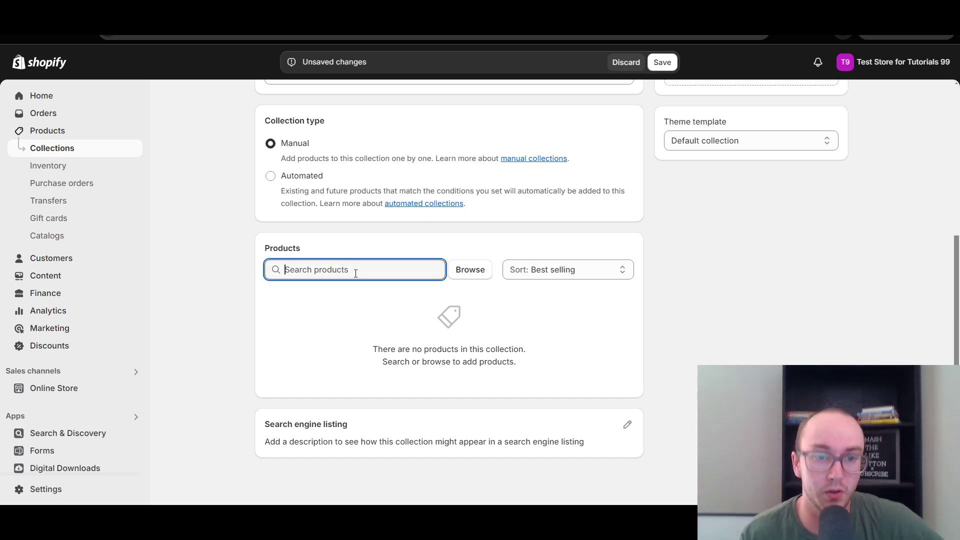
left_click(455, 326)
scroll(550, 335, "up", 3)
scroll(543, 332, "down", 3)
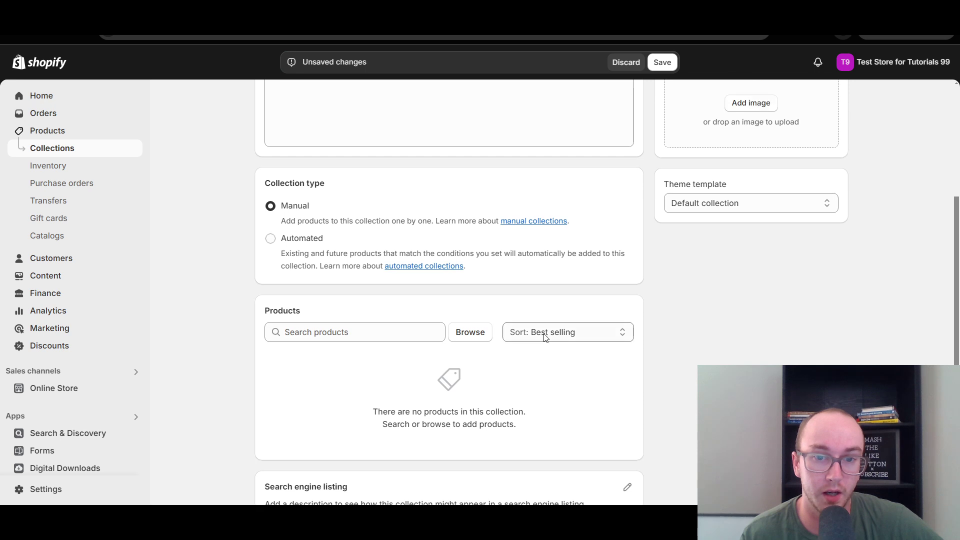
Add the Beanie, Jeans, Shirt and Women's Pink Pants products to the new Clothing collection.
left_click(469, 269)
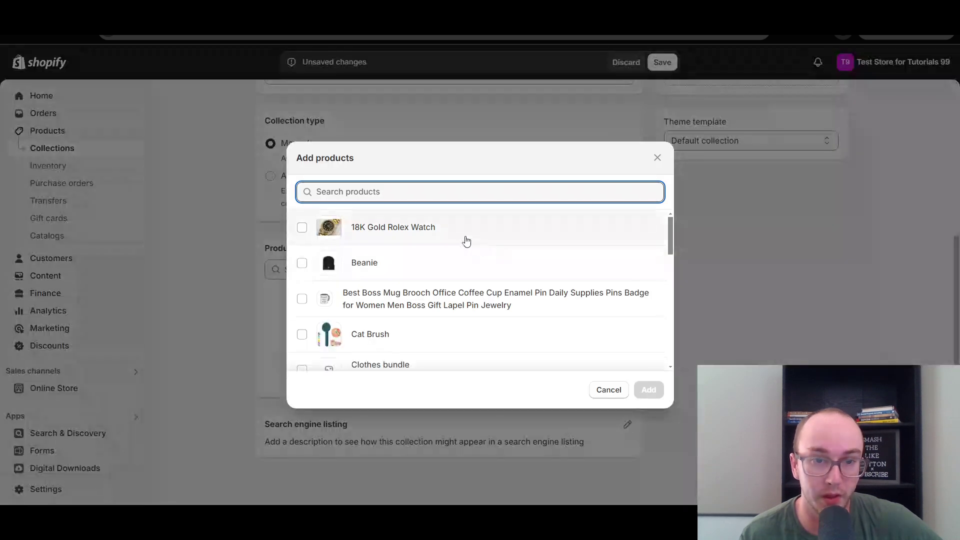
left_click(386, 263)
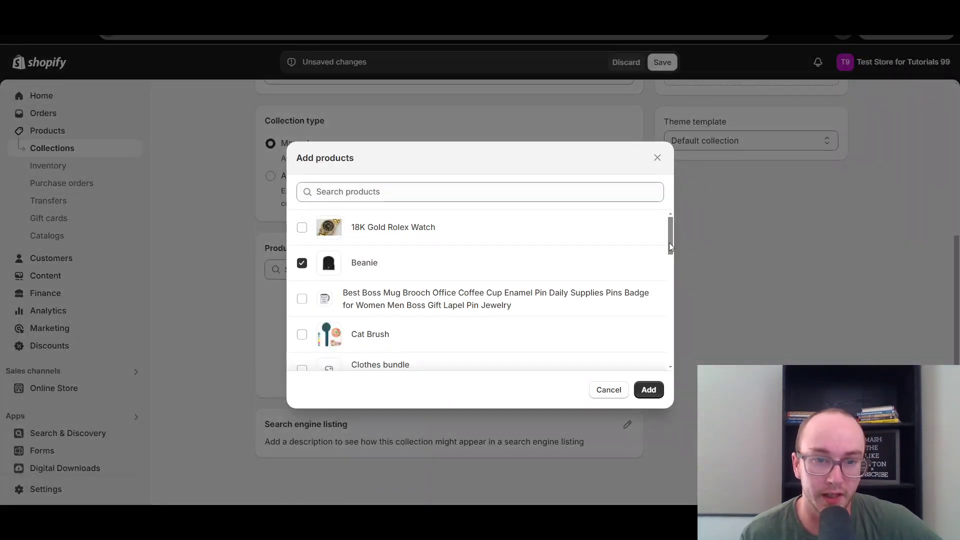
left_click_drag(669, 242, 658, 325)
left_click(559, 261)
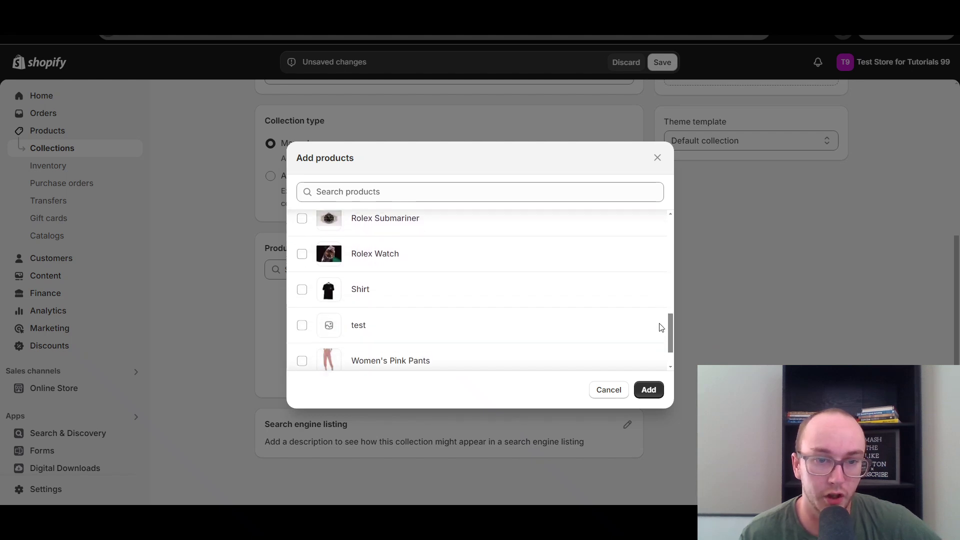
left_click(597, 286)
left_click(584, 357)
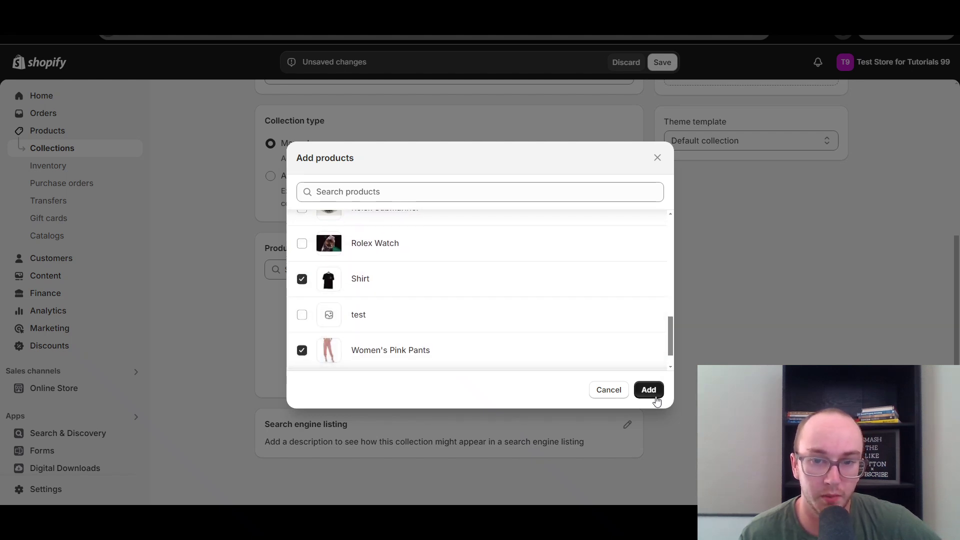
left_click(649, 389)
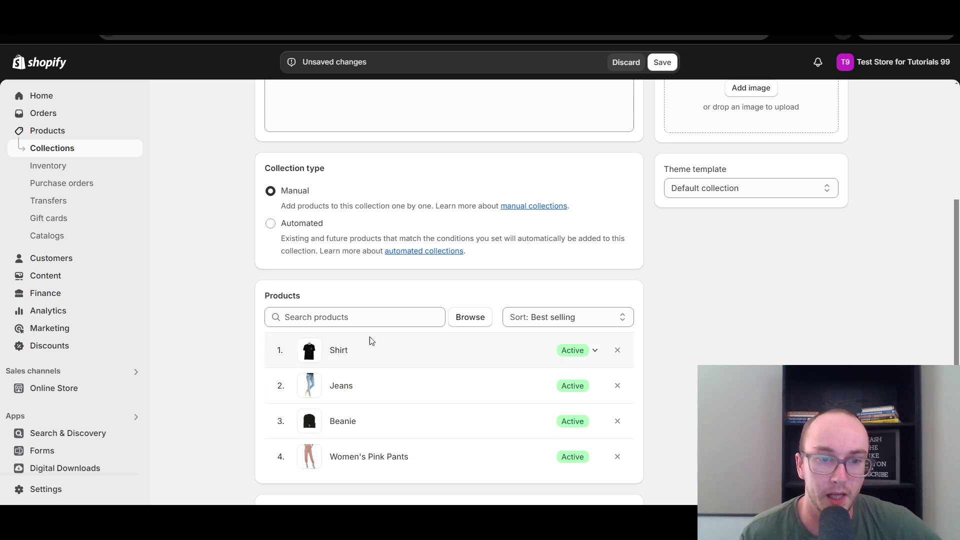
Set the Clothing collection's product sorting to Manually and save the collection.
left_click(559, 316)
left_click(538, 436)
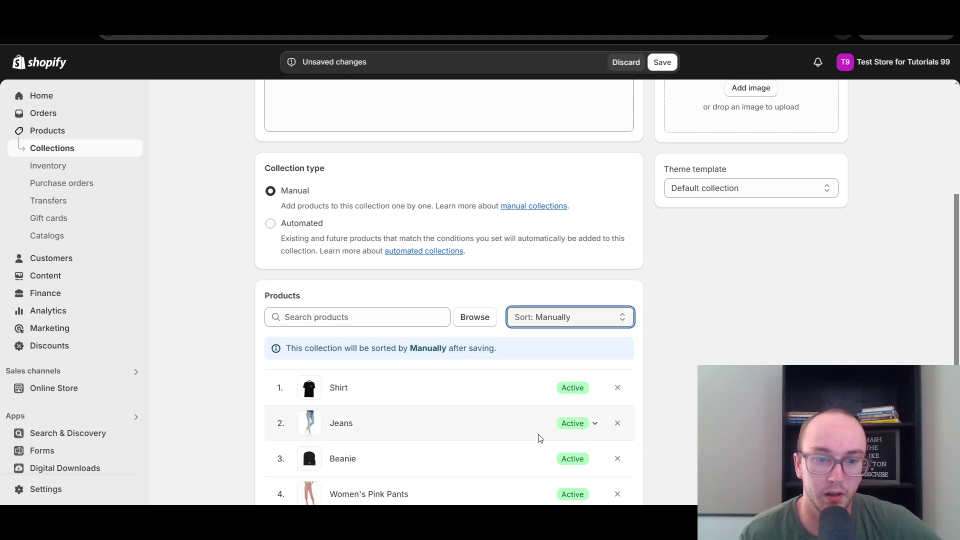
scroll(522, 365, "down", 1)
scroll(522, 365, "down", 2)
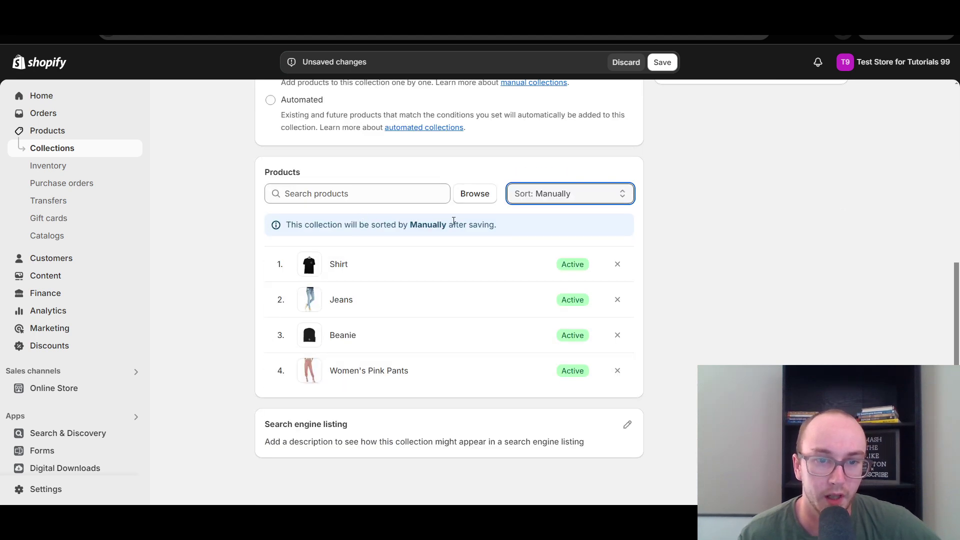
scroll(634, 257, "up", 6)
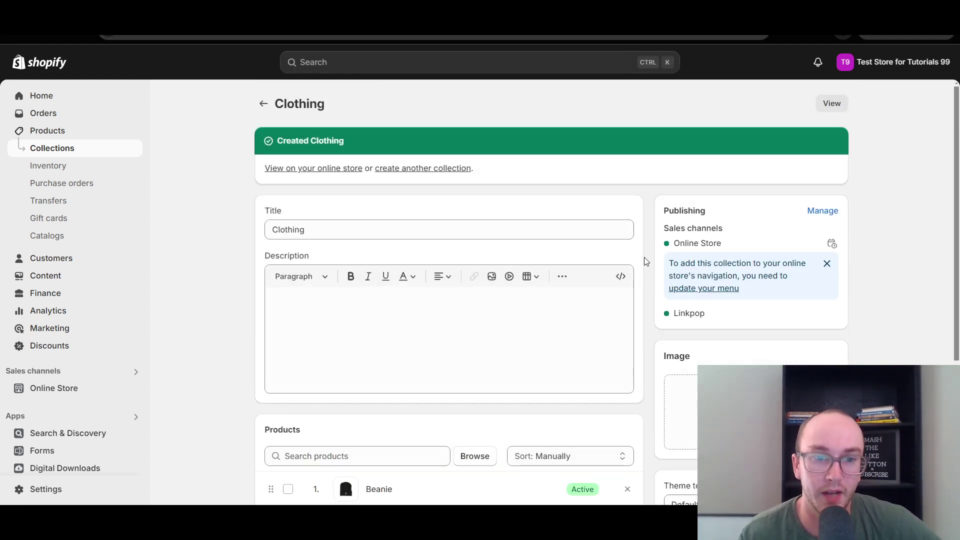
Reorder the Clothing collection's products to Jeans, Women's Pink Pants, Shirt, Beanie, keeping the sorting on Manually.
scroll(652, 274, "down", 2)
scroll(652, 274, "down", 3)
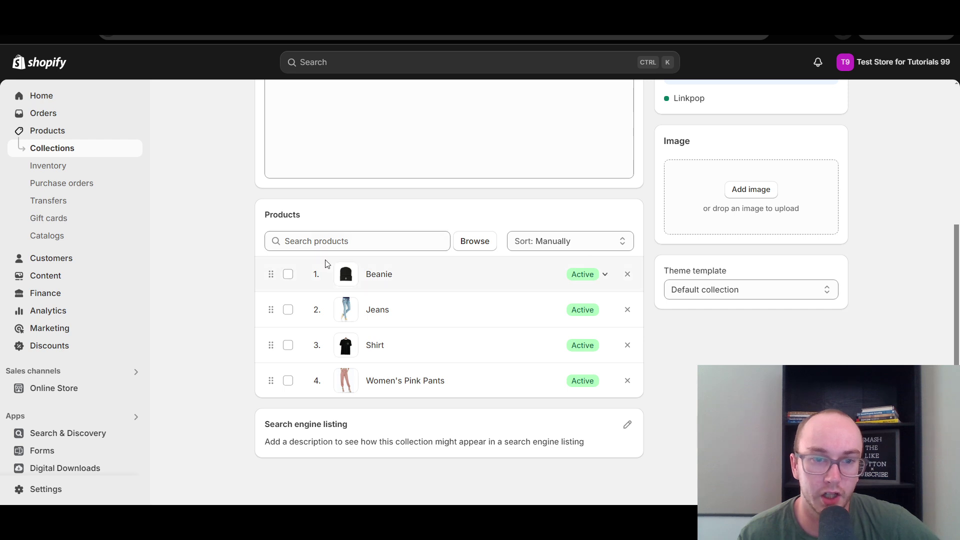
left_click(550, 241)
left_click(553, 363)
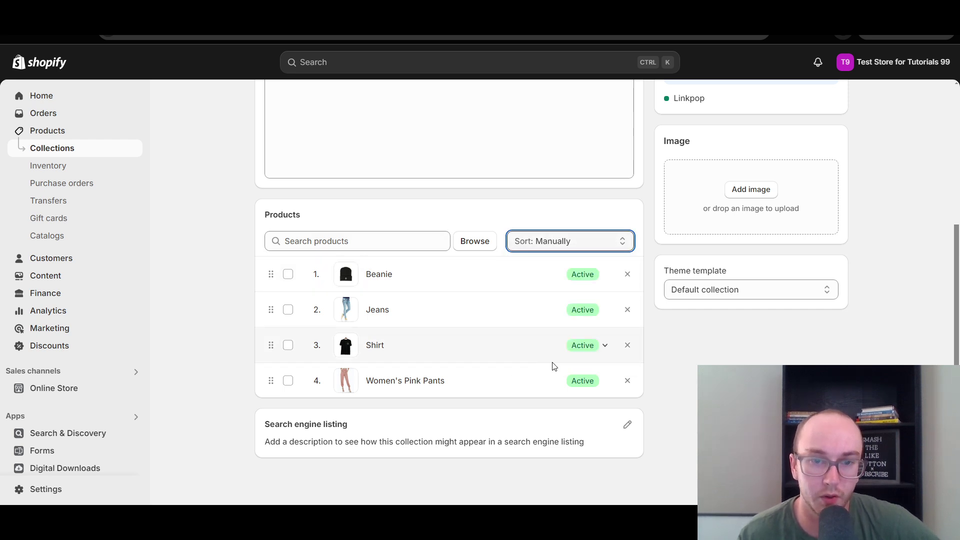
left_click_drag(271, 276, 272, 321)
left_click_drag(271, 382, 282, 297)
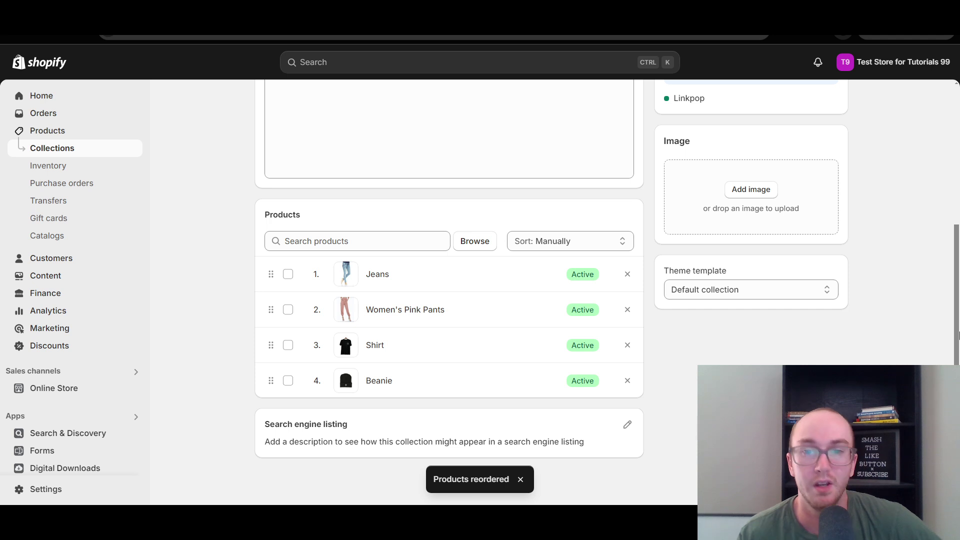
View the Clothing collection on the online store, check the order of its products, and return to the admin.
scroll(958, 222, "up", 5)
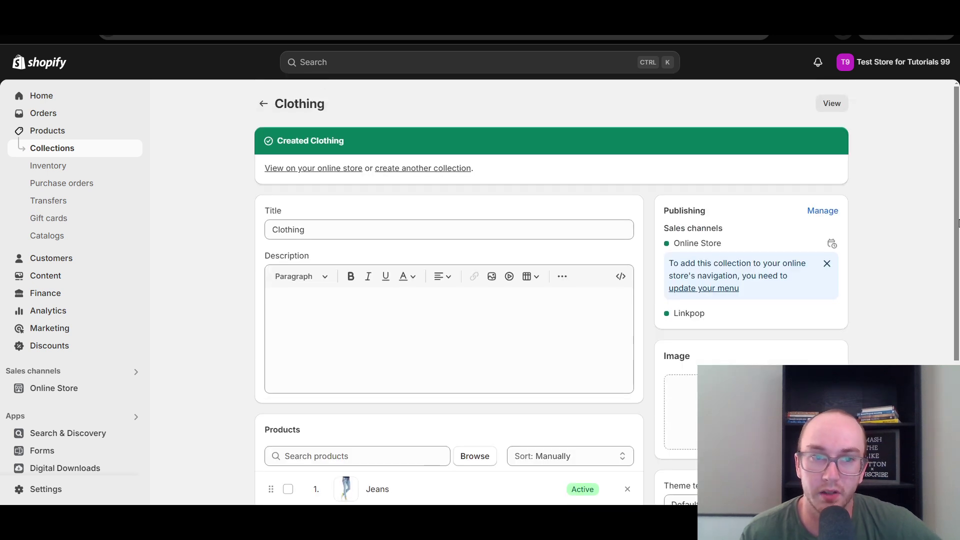
left_click(321, 174)
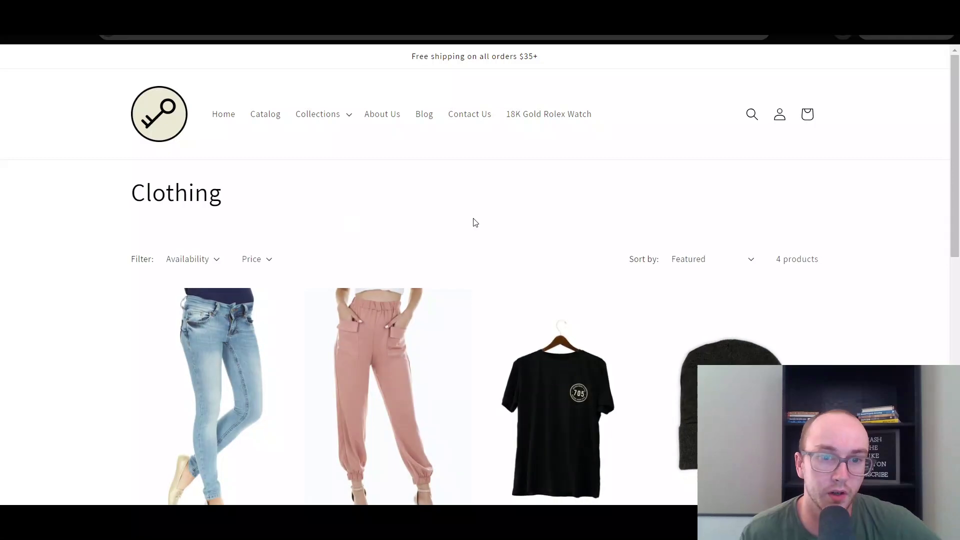
scroll(951, 258, "down", 3)
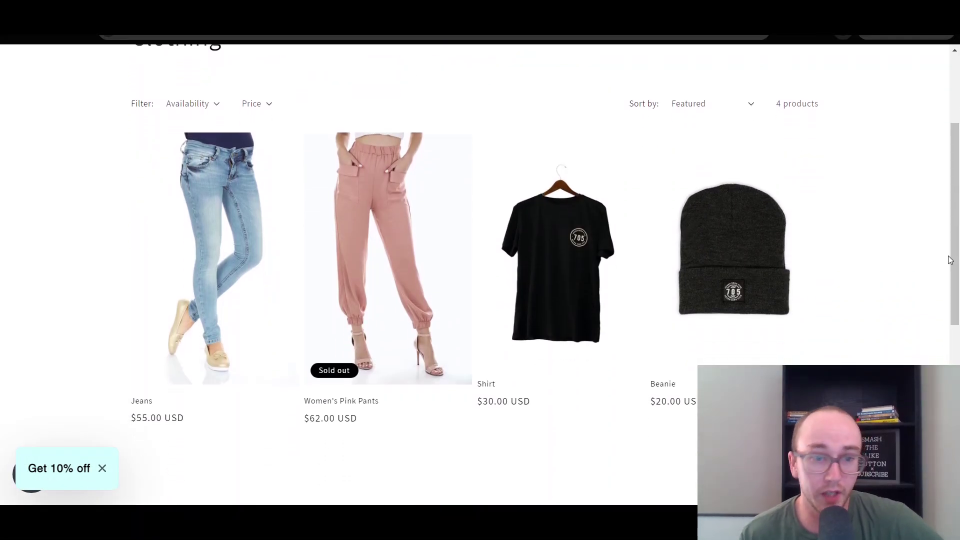
scroll(950, 257, "up", 3)
scroll(950, 210, "down", 2)
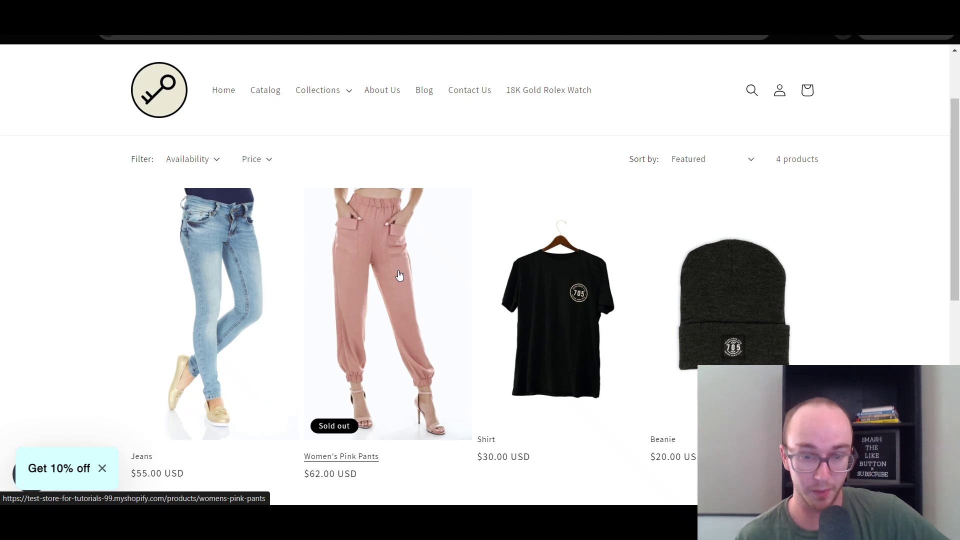
scroll(955, 213, "down", 2)
scroll(955, 213, "up", 2)
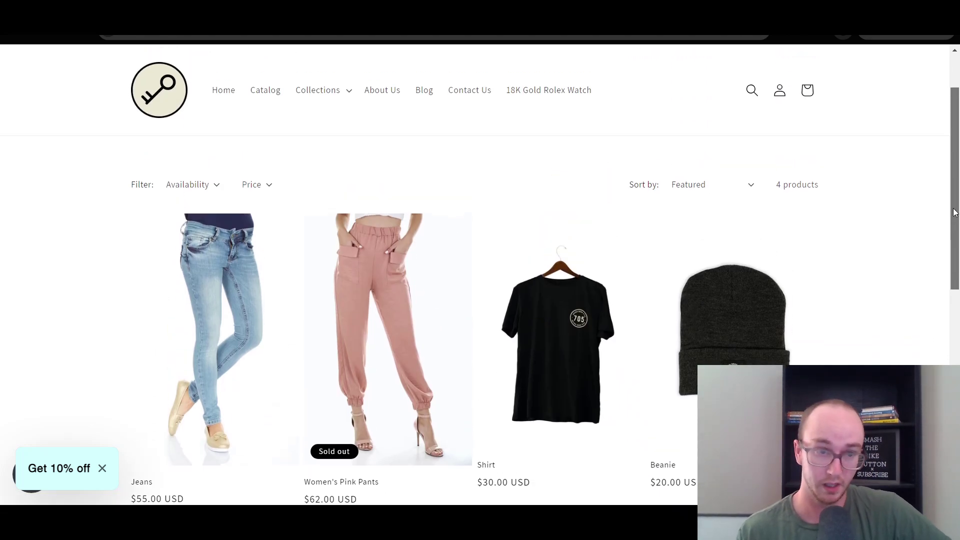
left_click_drag(955, 212, 958, 165)
key("ctrl+w")
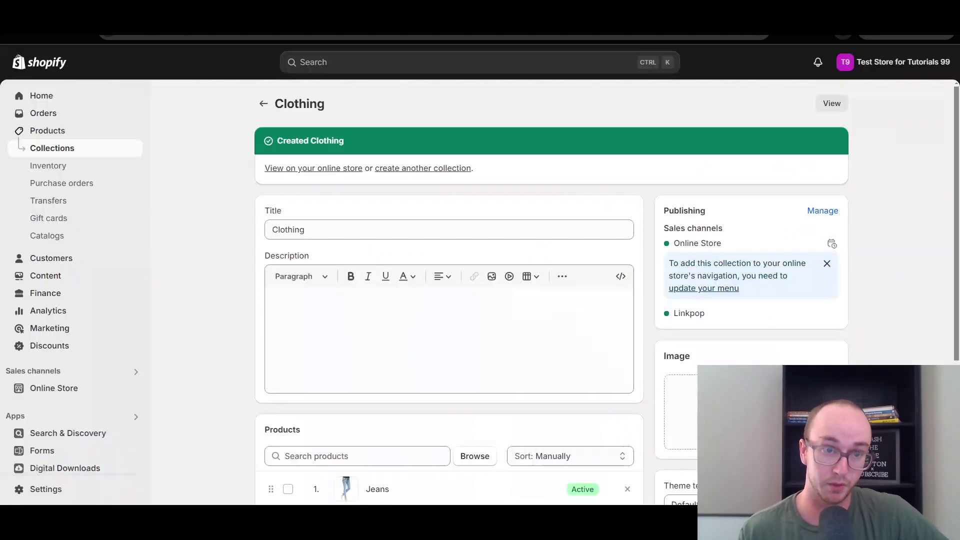
Review the Clothing product order in the admin and open the storefront's Watch collection page.
scroll(958, 229, "down", 1)
scroll(940, 250, "down", 3)
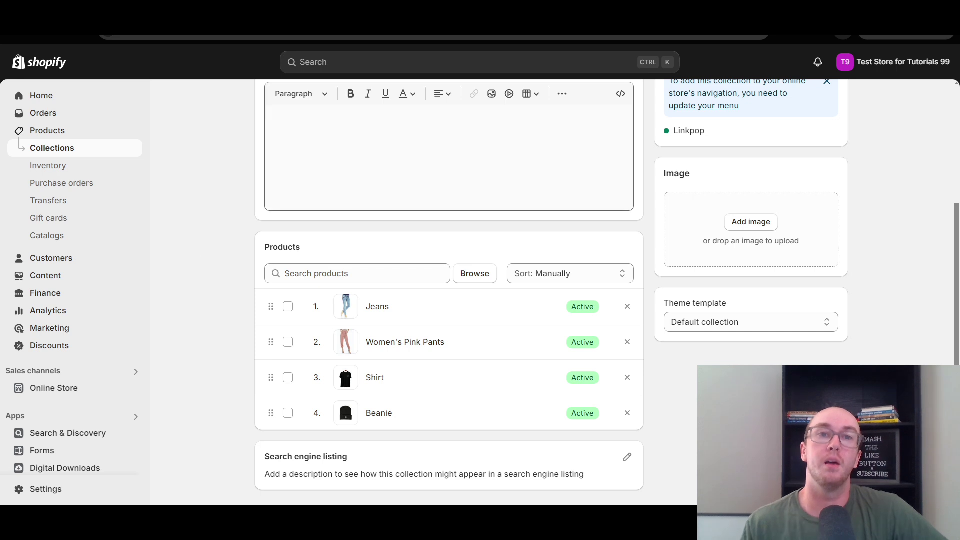
key("ctrl+Tab")
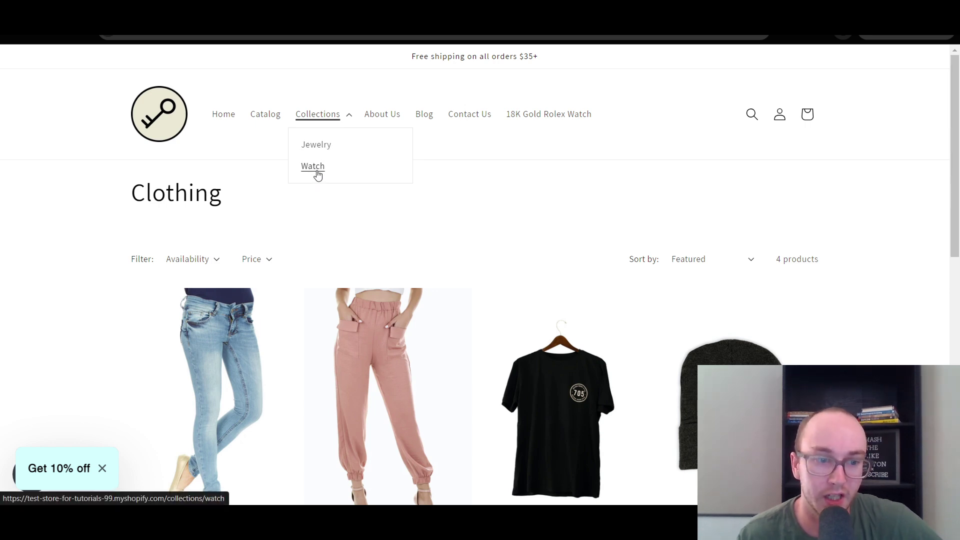
mouse_move(325, 115)
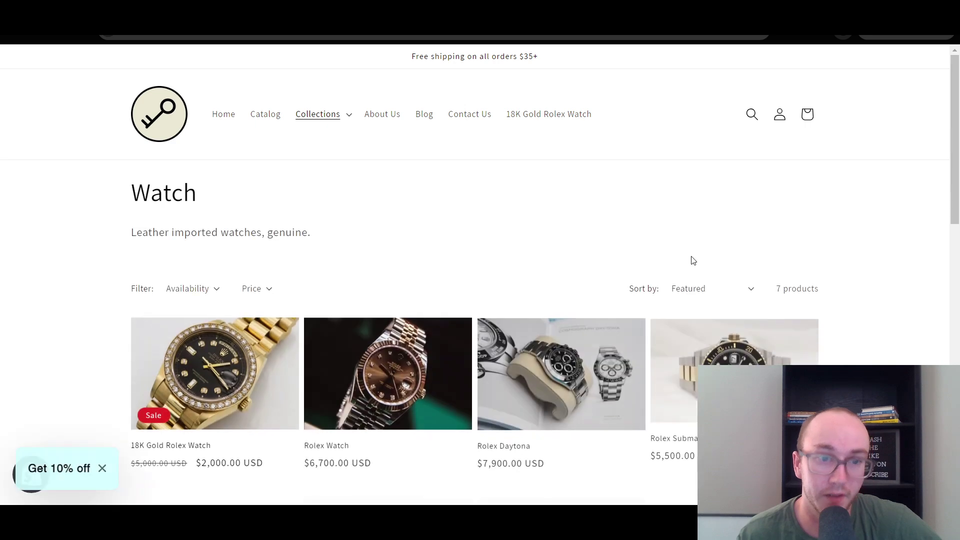
Return to the storefront's Clothing collection page and look over its products once more.
key("alt+Left")
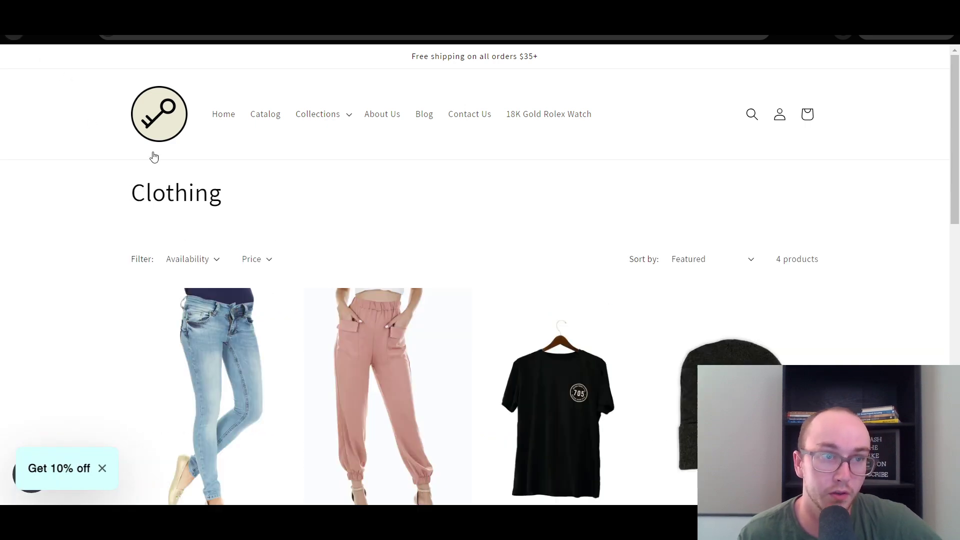
scroll(320, 280, "down", 3)
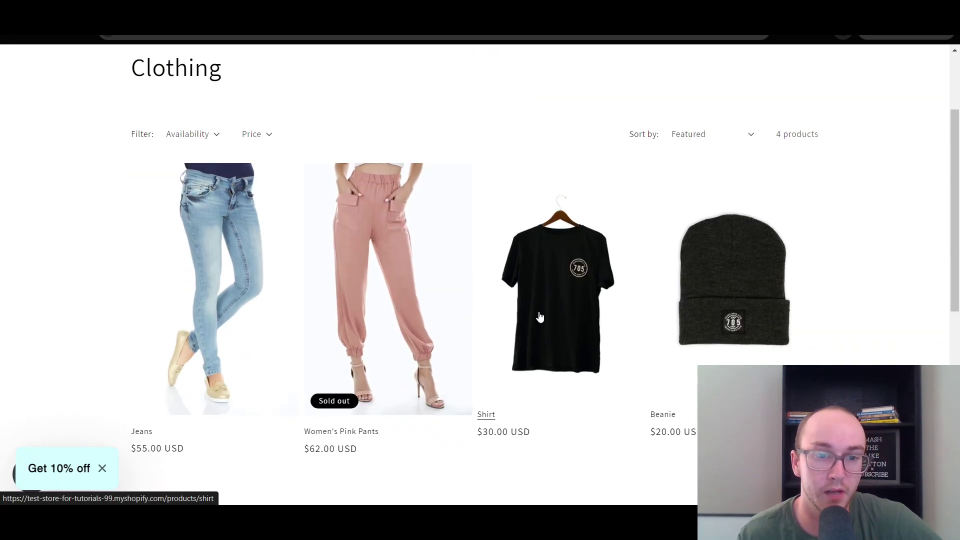
scroll(320, 273, "up", 3)
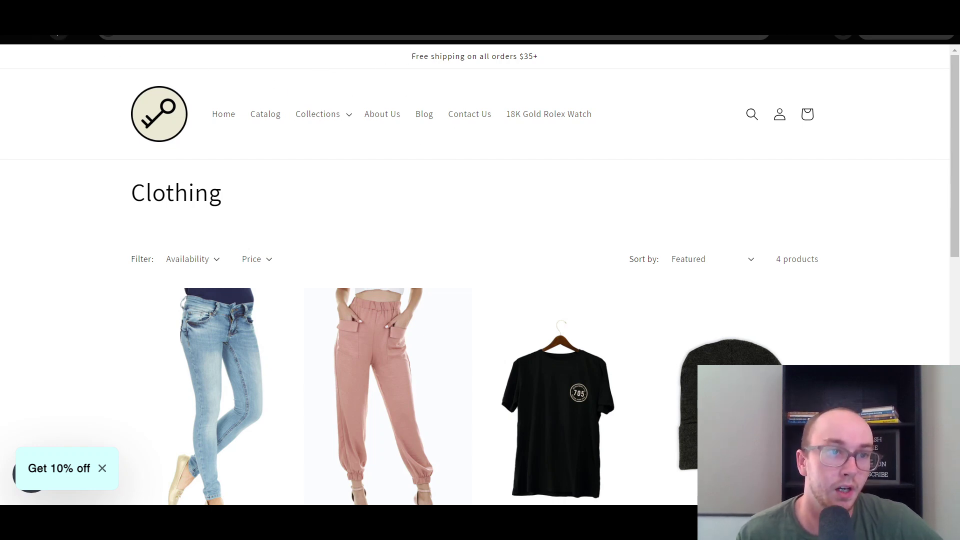
scroll(874, 274, "down", 3)
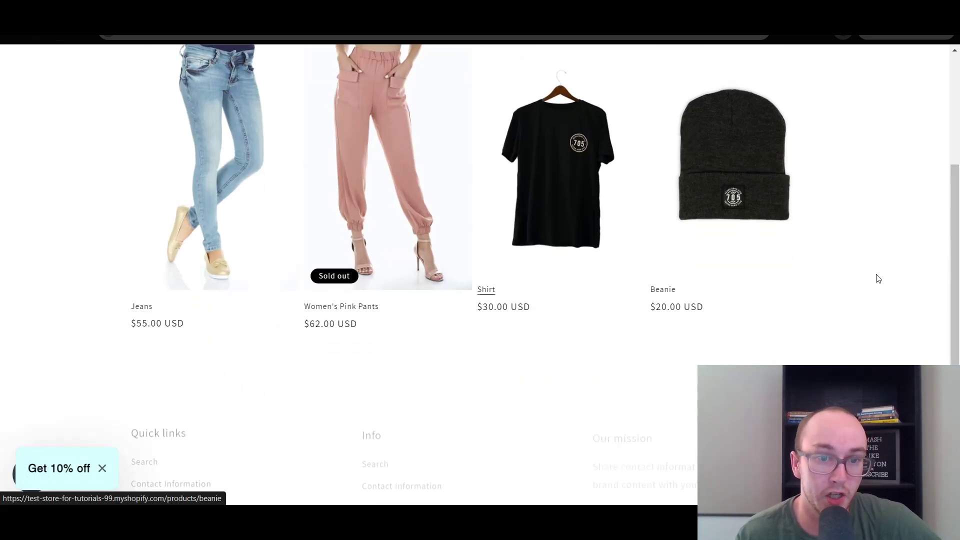
scroll(250, 280, "up", 4)
Open the storefront's home page and look at the watches in the Featured products carousel.
left_click(178, 138)
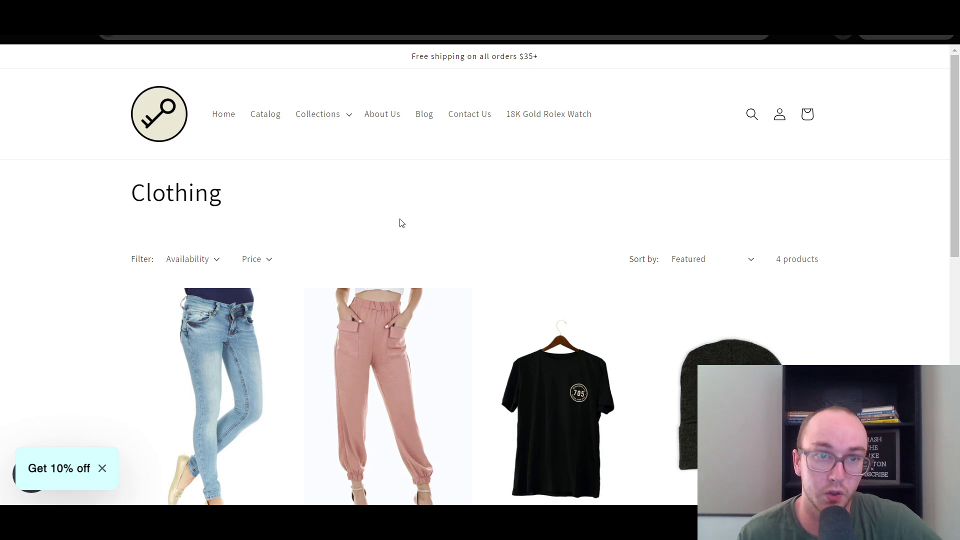
scroll(956, 150, "down", 10)
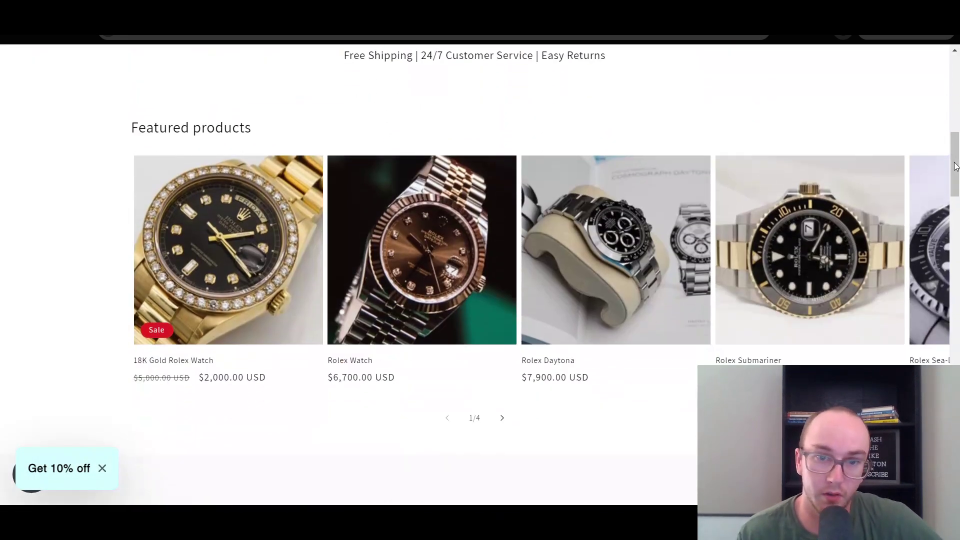
scroll(955, 160, "down", 3)
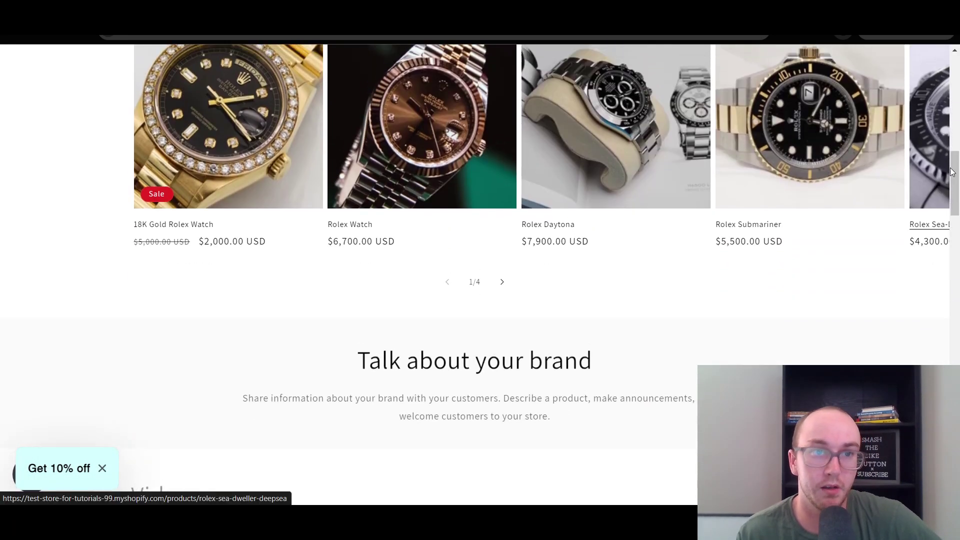
Look over the storefront home page from the image banner down to the Featured products section.
scroll(953, 148, "up", 5)
scroll(952, 145, "up", 5)
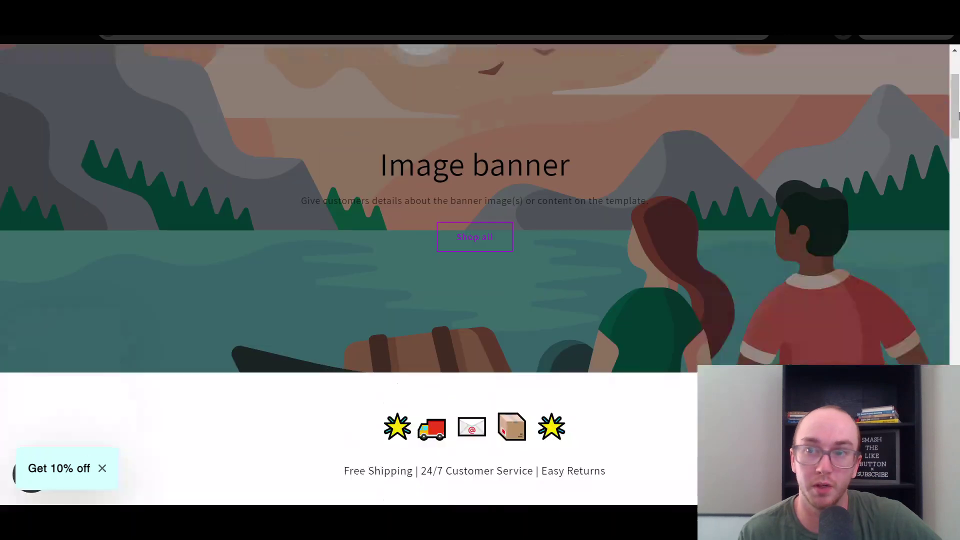
scroll(955, 165, "down", 10)
scroll(956, 180, "up", 2)
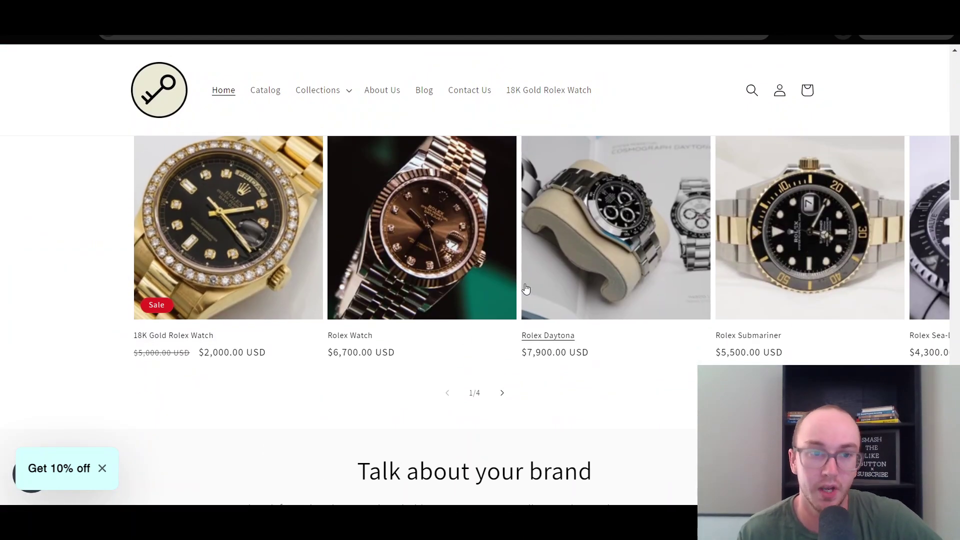
scroll(450, 350, "up", 1)
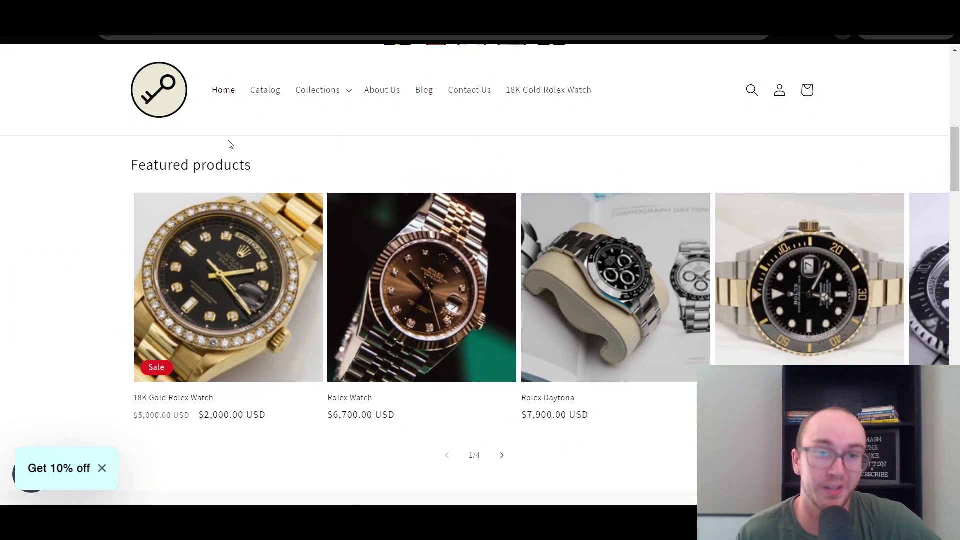
scroll(298, 173, "up", 2)
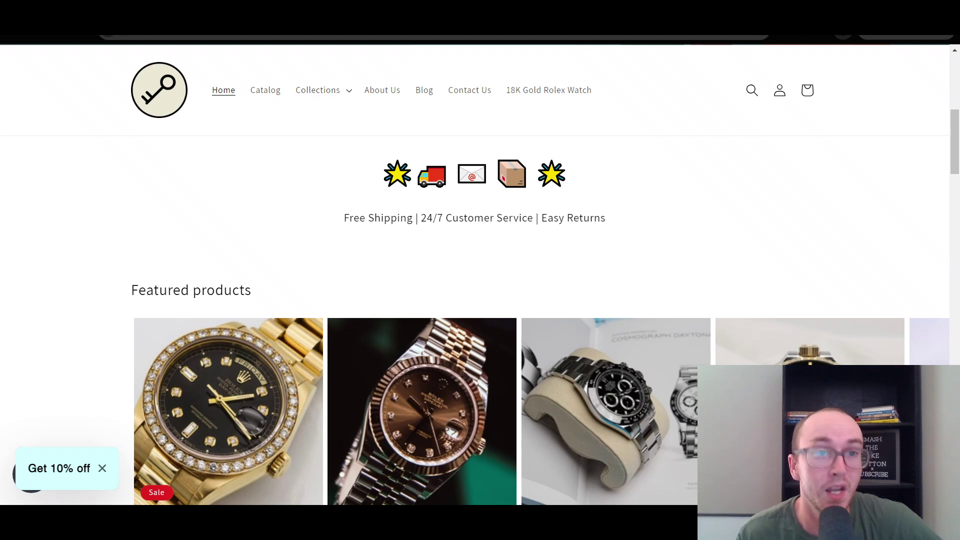
Switch to the Shopify admin and review the manually sorted product list of the Clothing collection.
key("ctrl+Tab")
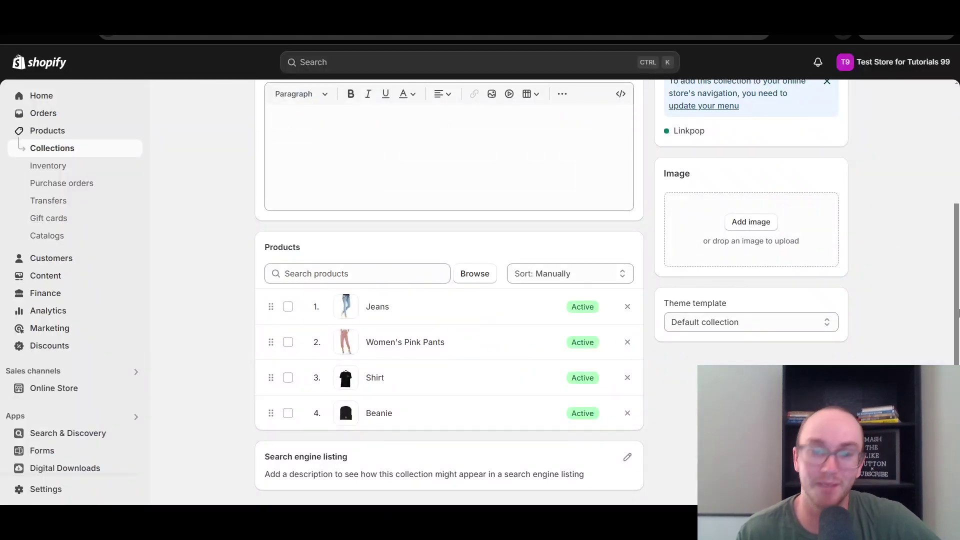
left_click_drag(958, 313, 947, 350)
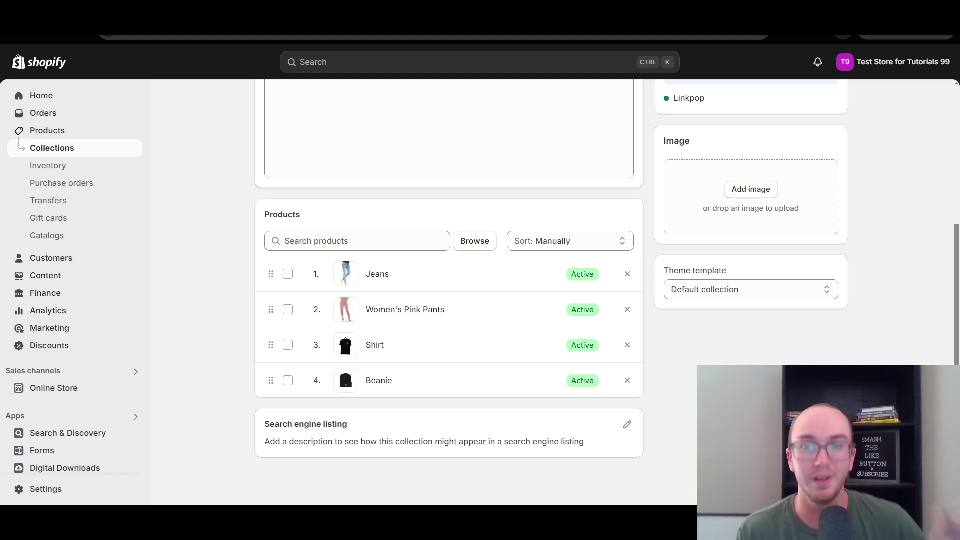
mouse_move(957, 369)
left_mouse_down()
mouse_move(956, 361)
mouse_move(956, 369)
left_mouse_up()
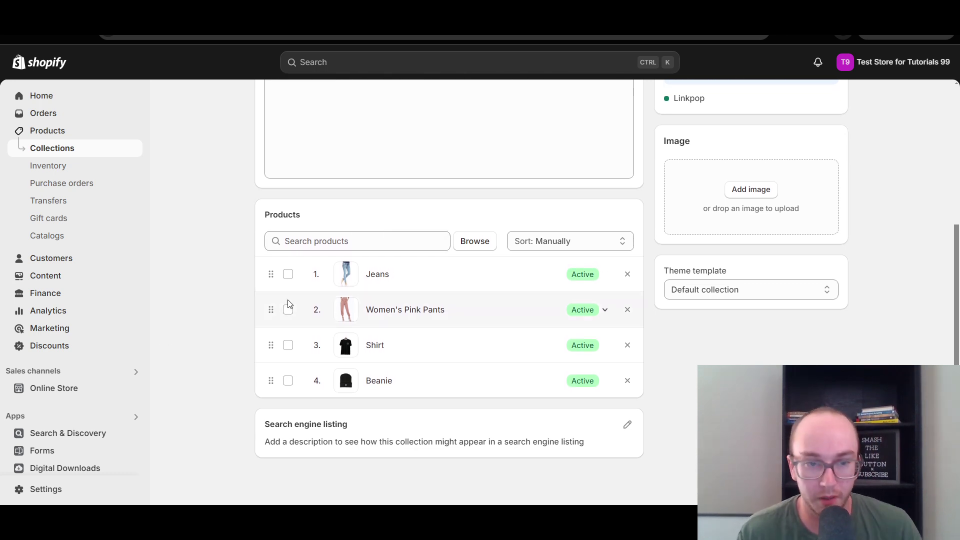
scroll(175, 346, "up", 5)
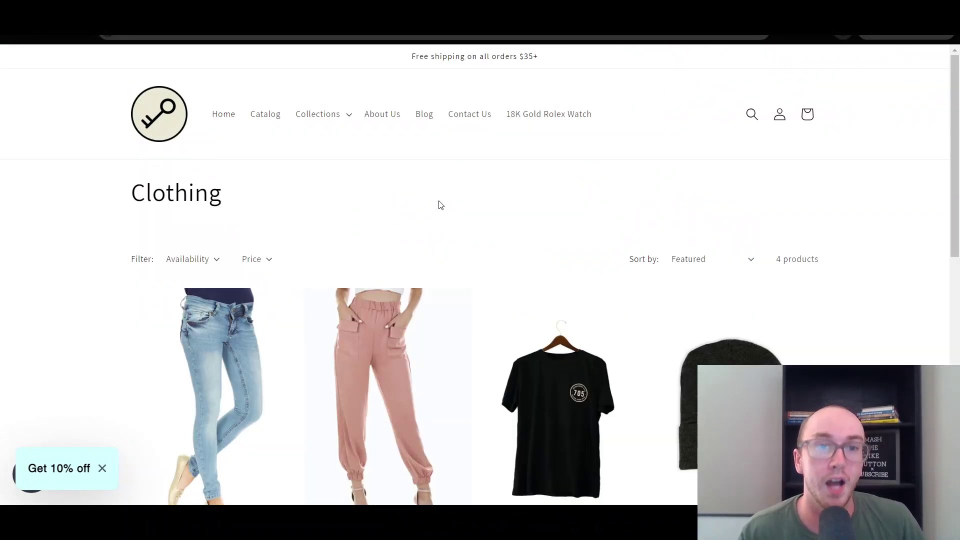
Check the product order on the storefront's Clothing collection page against the admin's manual order.
scroll(864, 238, "down", 4)
scroll(907, 247, "up", 3)
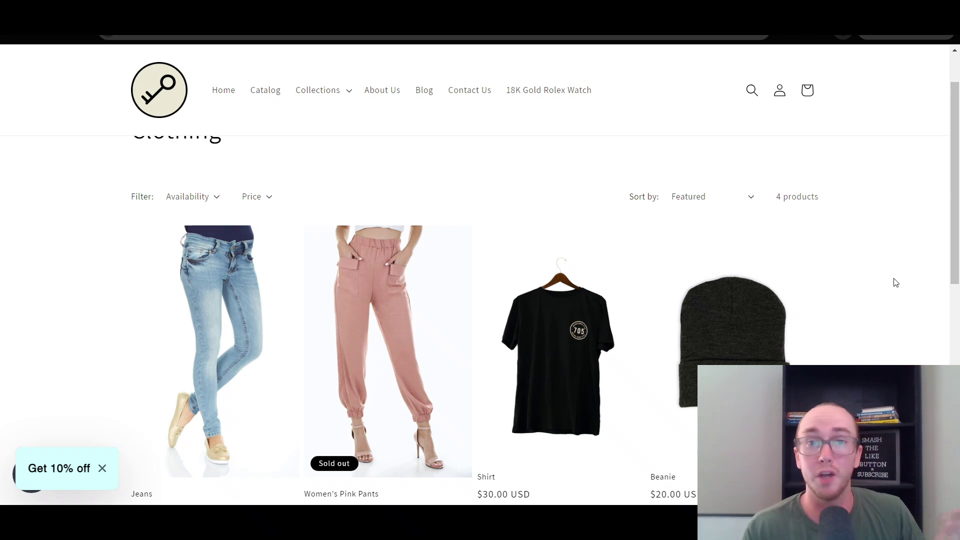
left_click_drag(958, 228, 955, 250)
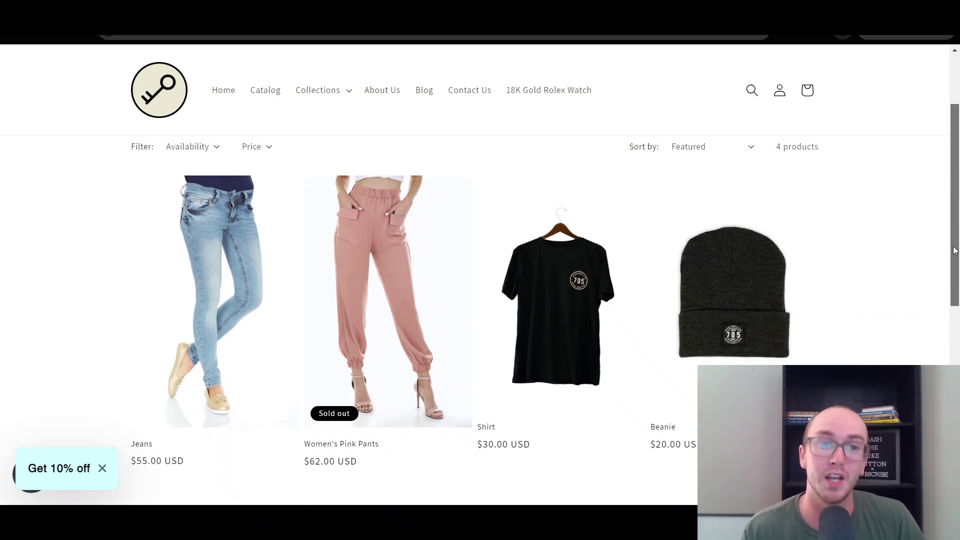